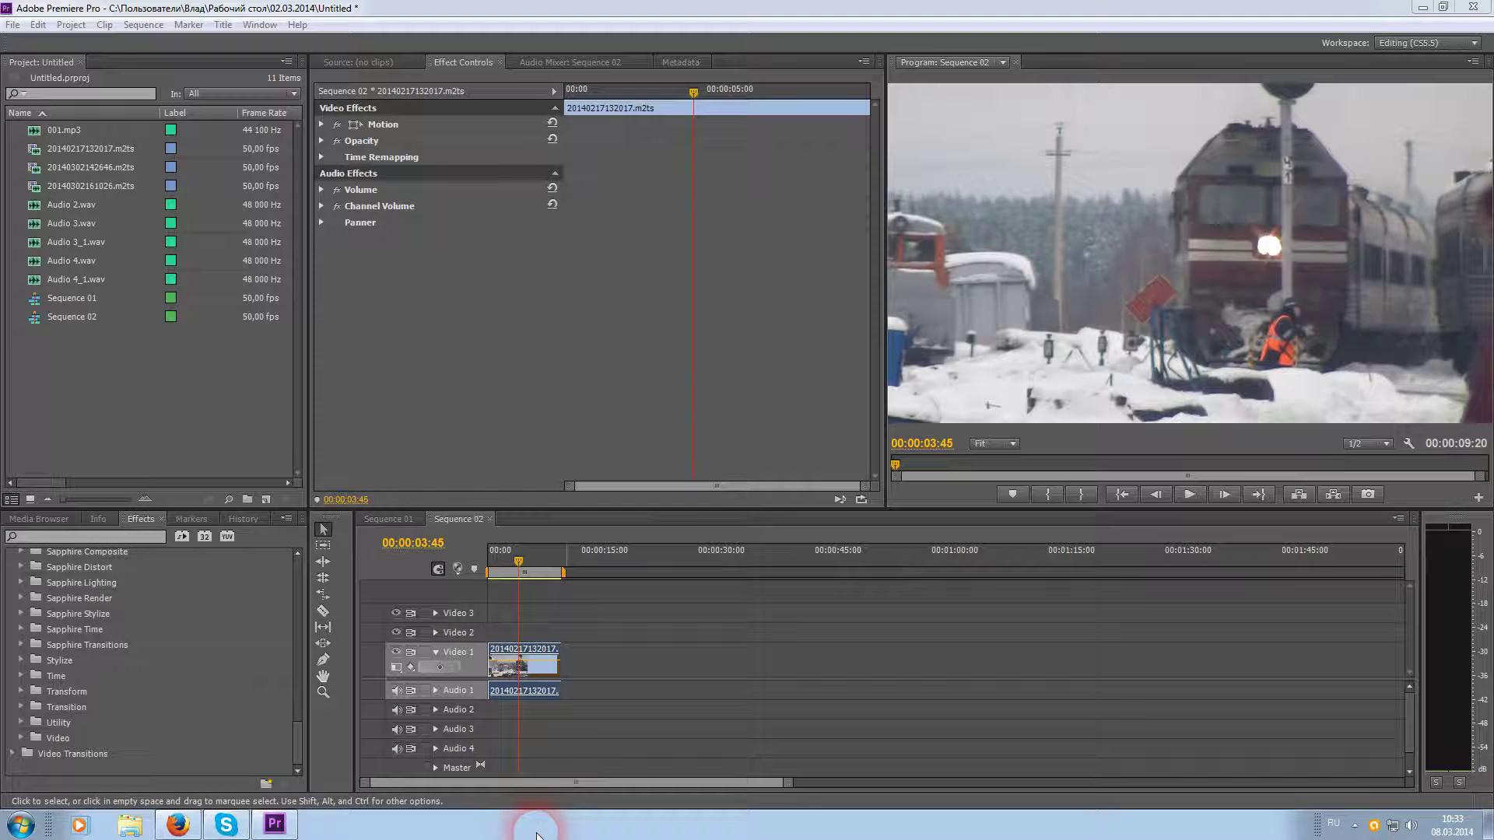
# - Apply the Old TV effect from NewBlue Video Essentials V to the clip on Video 1
pyautogui.hotkey('ctrl', 's')
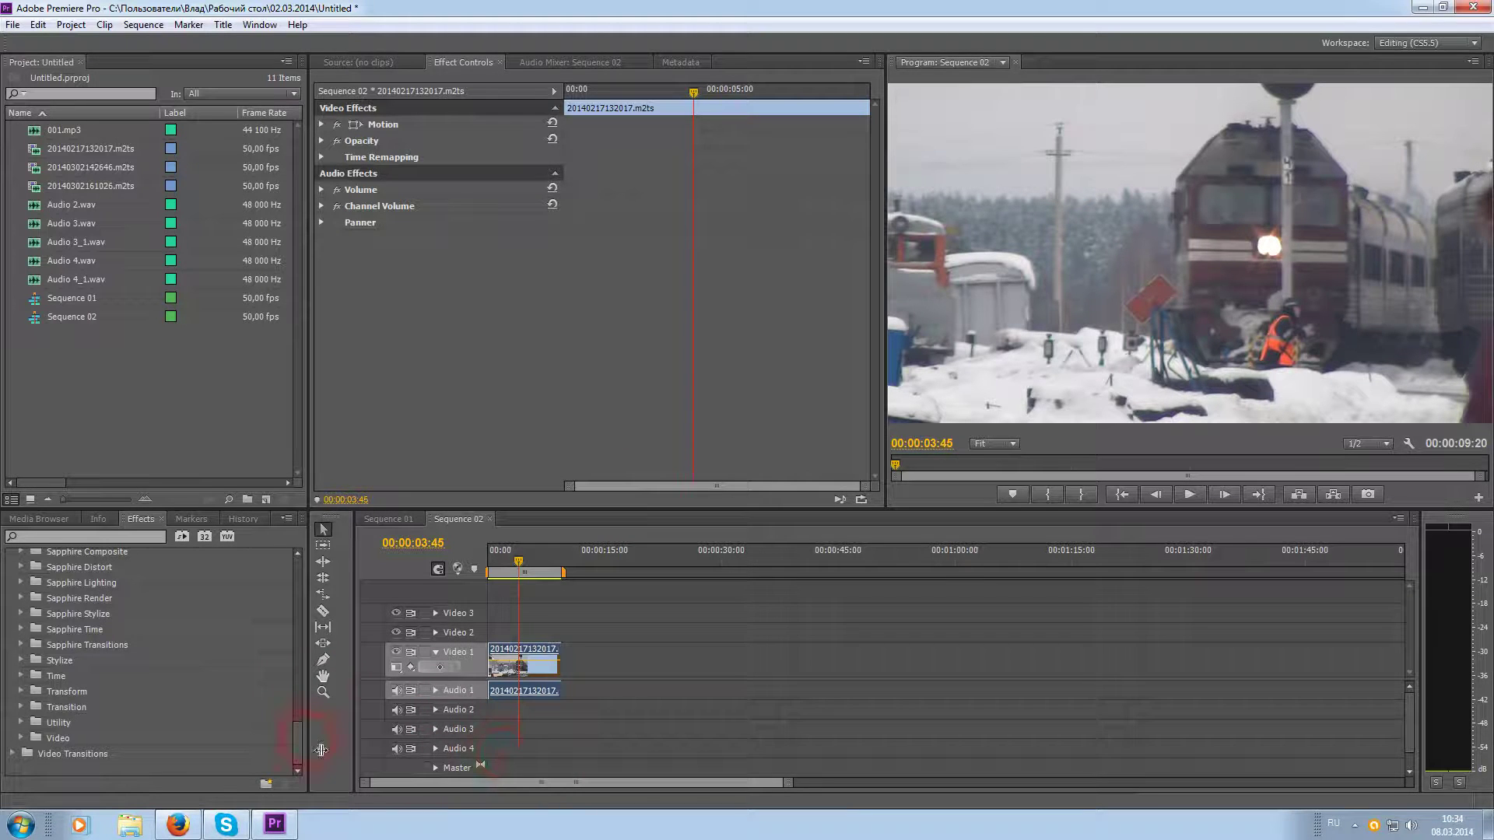
pyautogui.moveTo(302, 753); pyautogui.dragTo(298, 712)
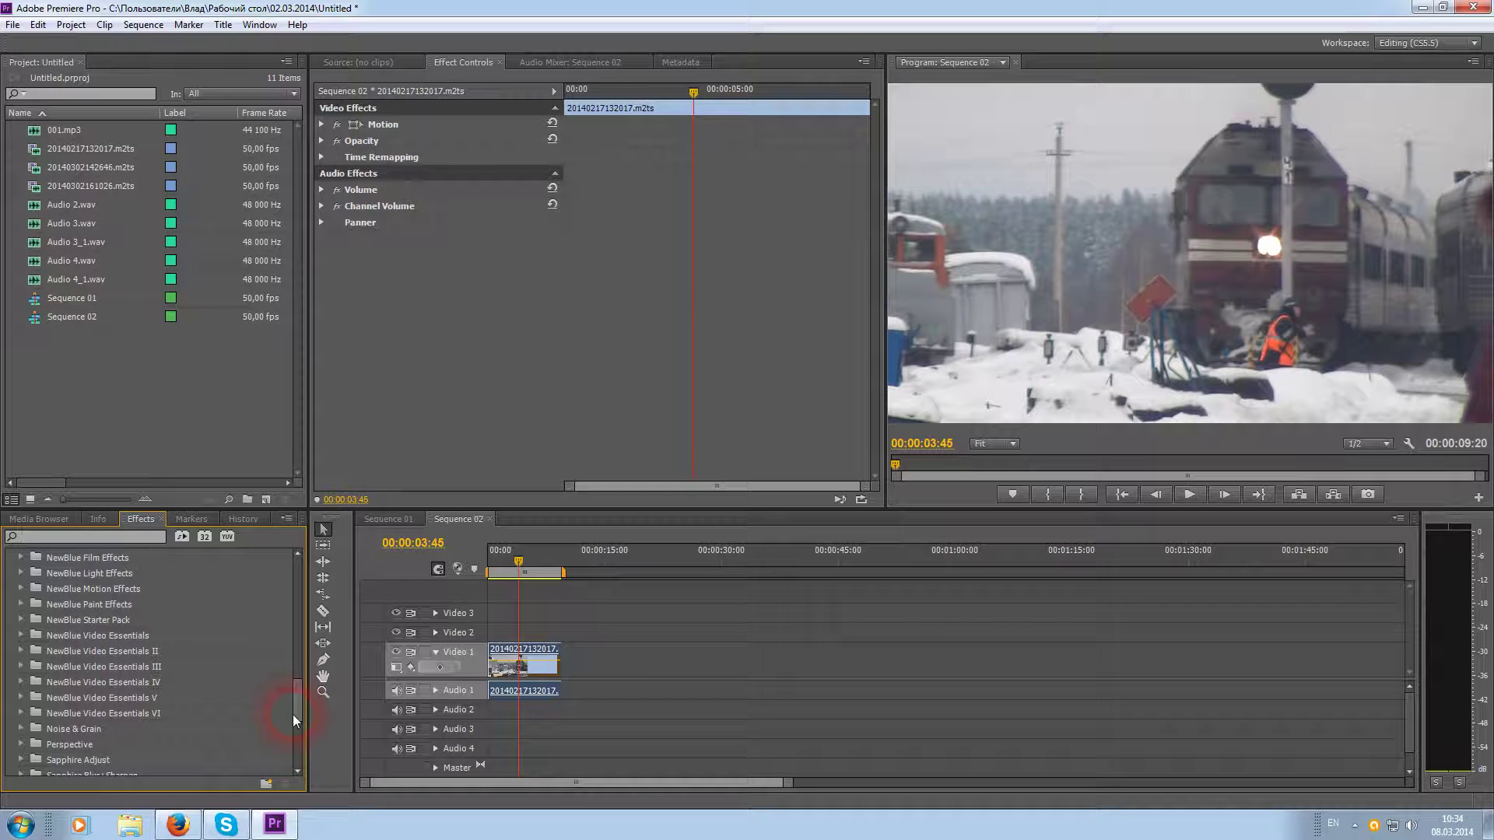
pyautogui.click(19, 699)
pyautogui.scroll(-1, 24, 705)
pyautogui.click(62, 731)
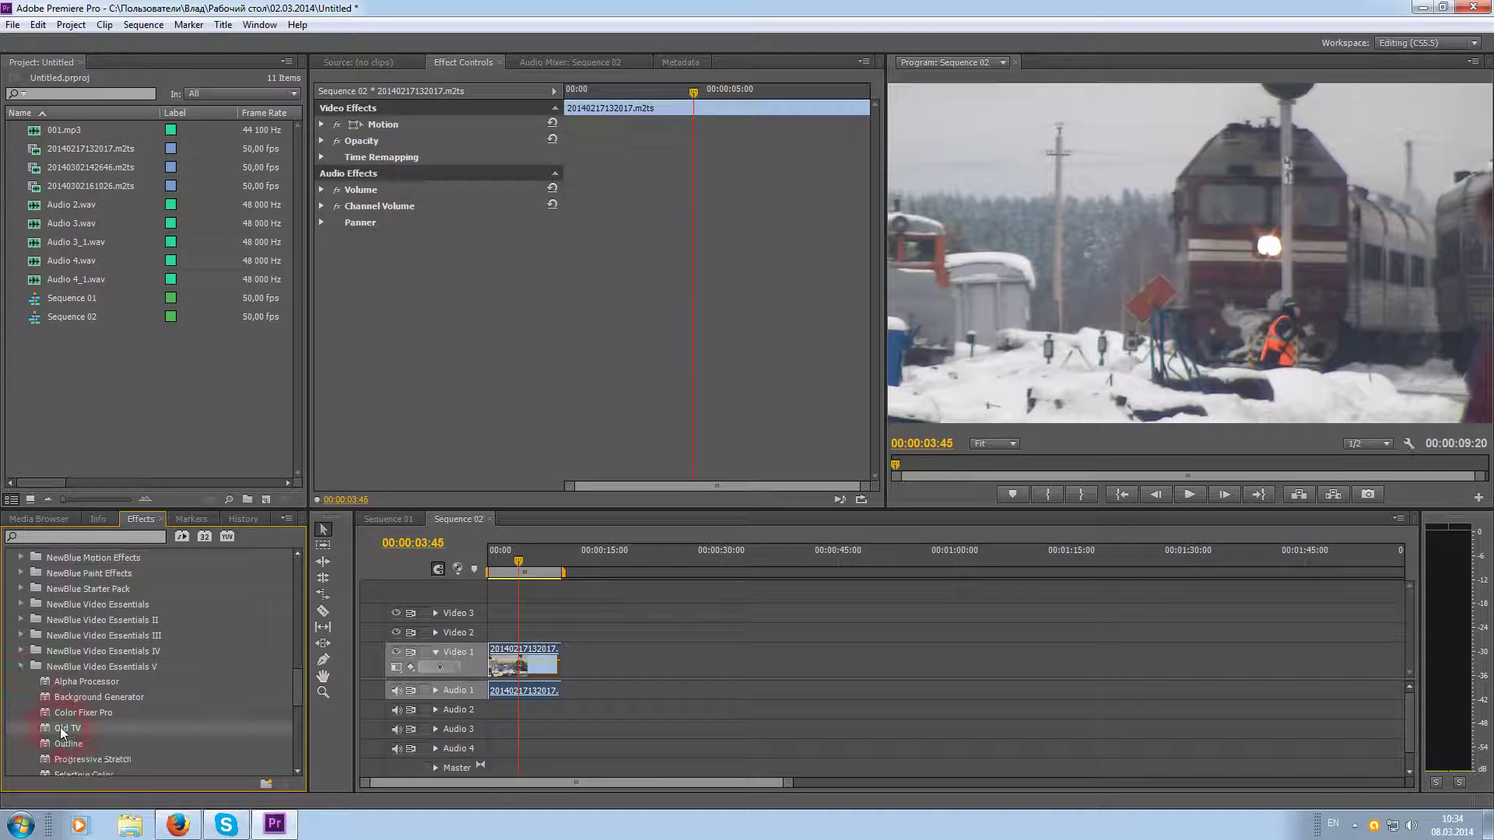
pyautogui.moveTo(62, 730); pyautogui.dragTo(520, 666)
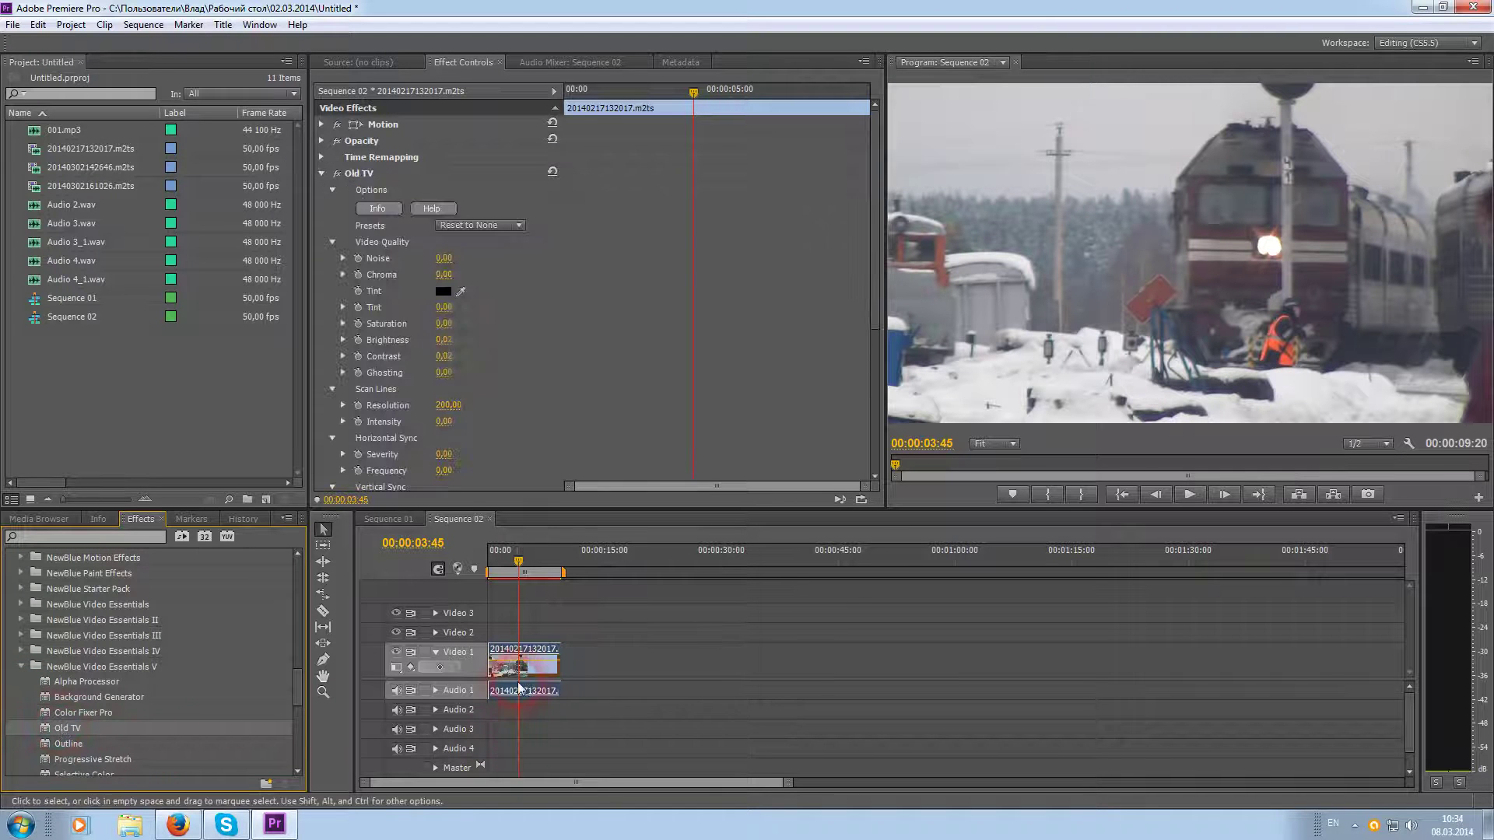
pyautogui.click(675, 532)
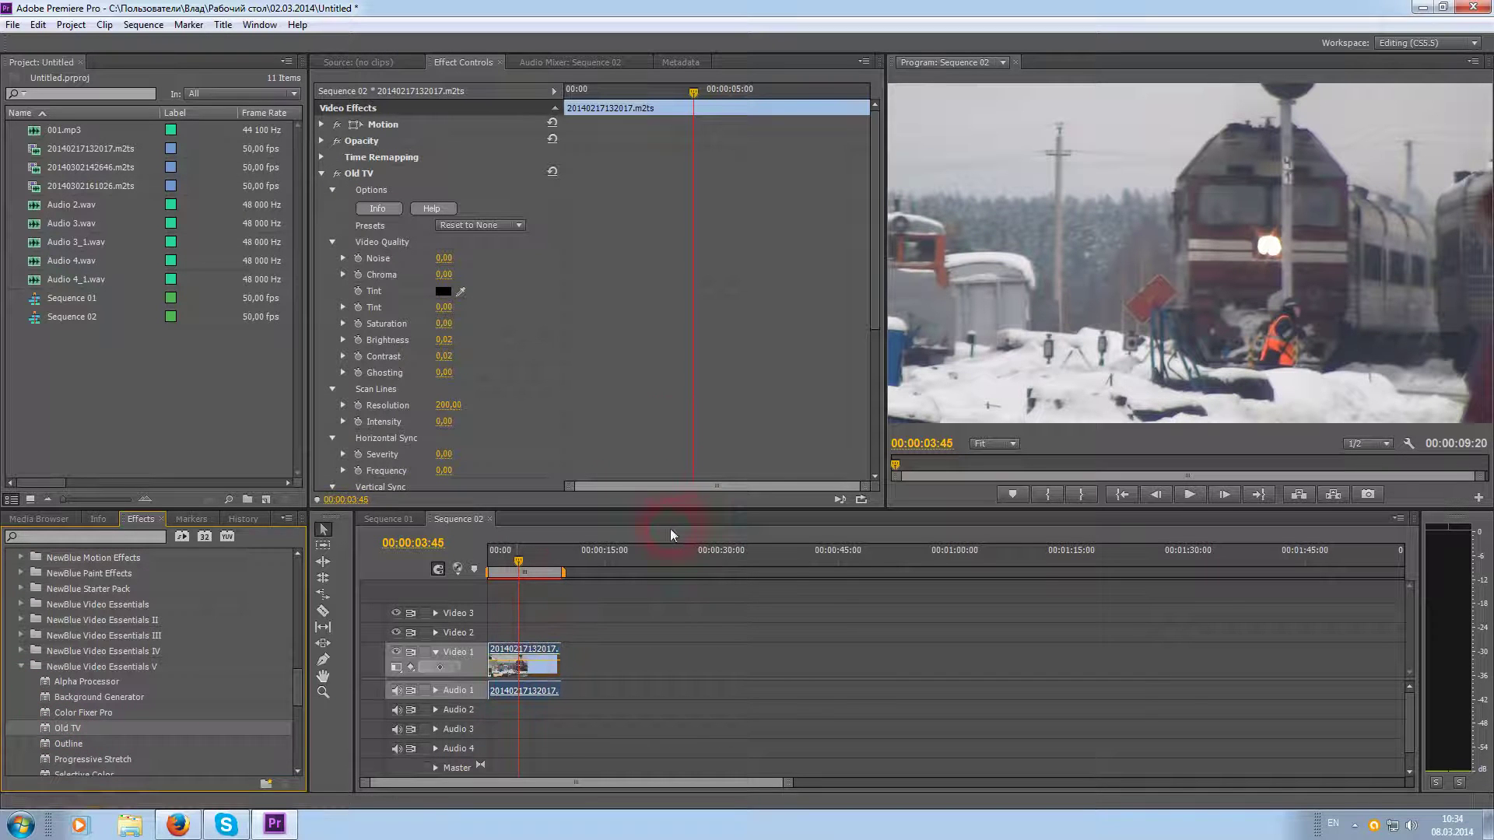
# - Choose the Broken Antenna preset for the Old TV effect
pyautogui.click(425, 246)
pyautogui.click(373, 231)
pyautogui.click(520, 226)
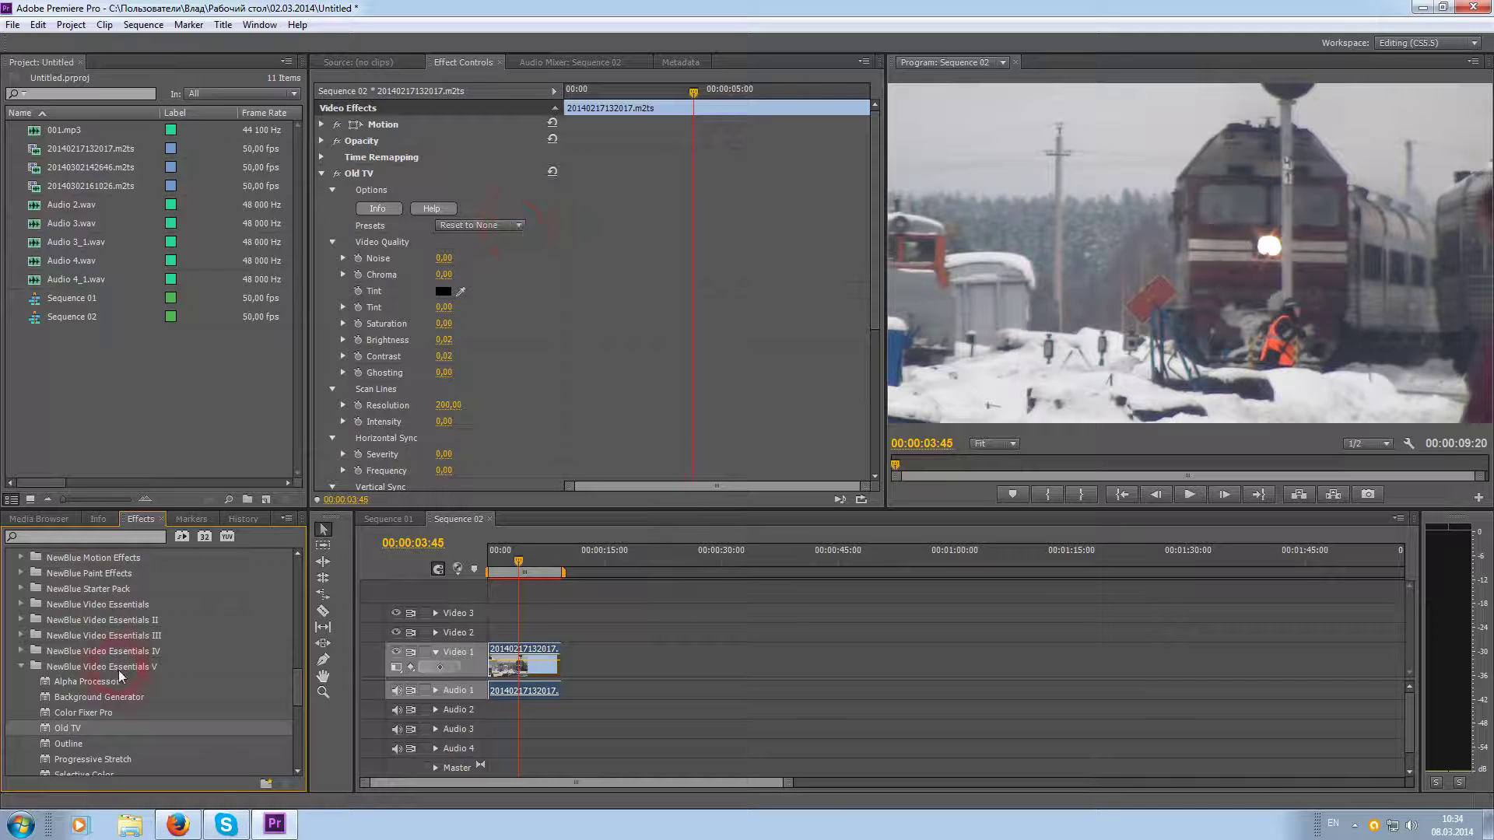
pyautogui.click(520, 226)
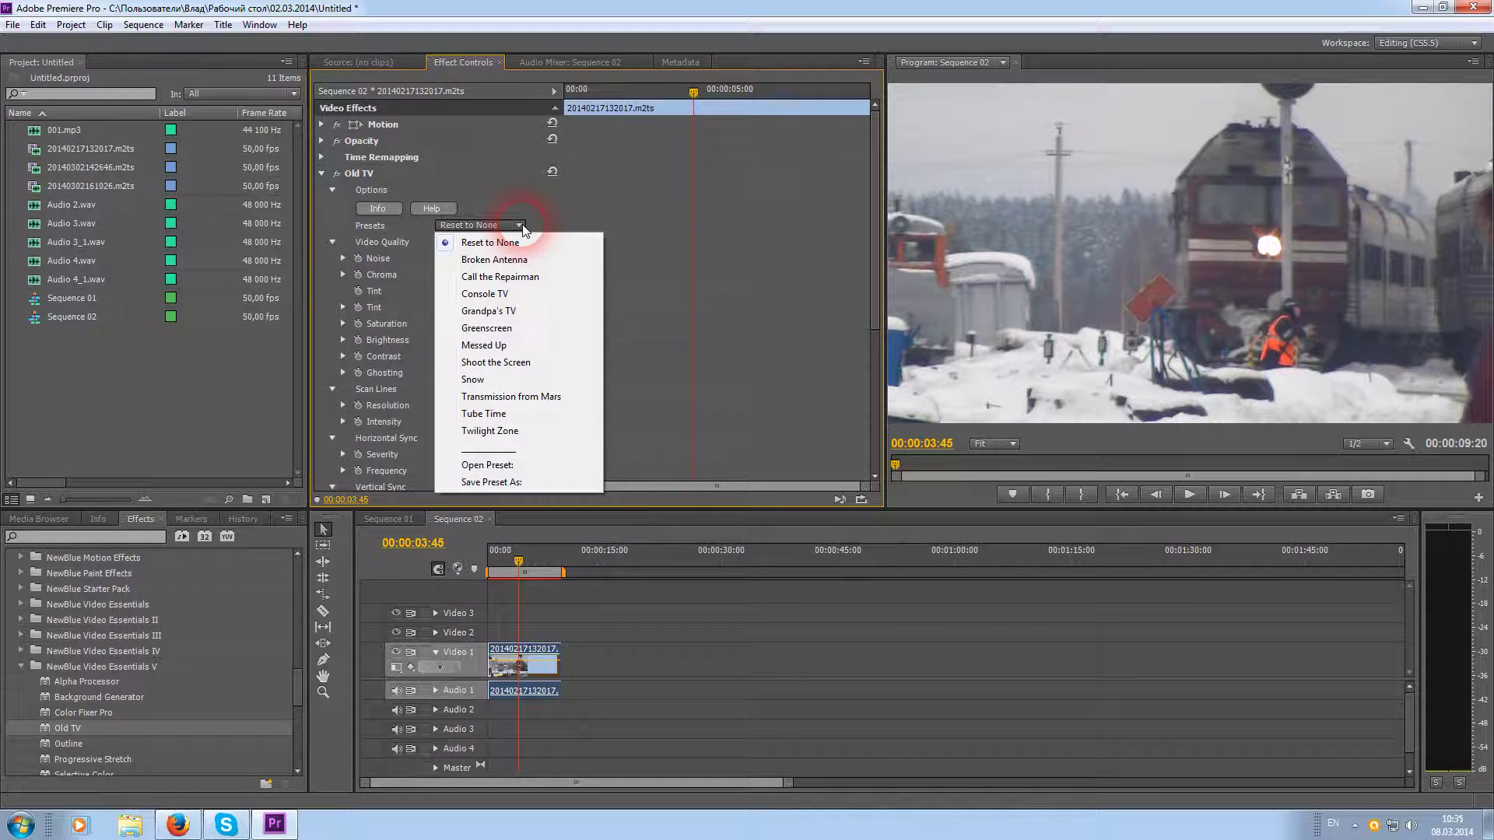
pyautogui.click(526, 260)
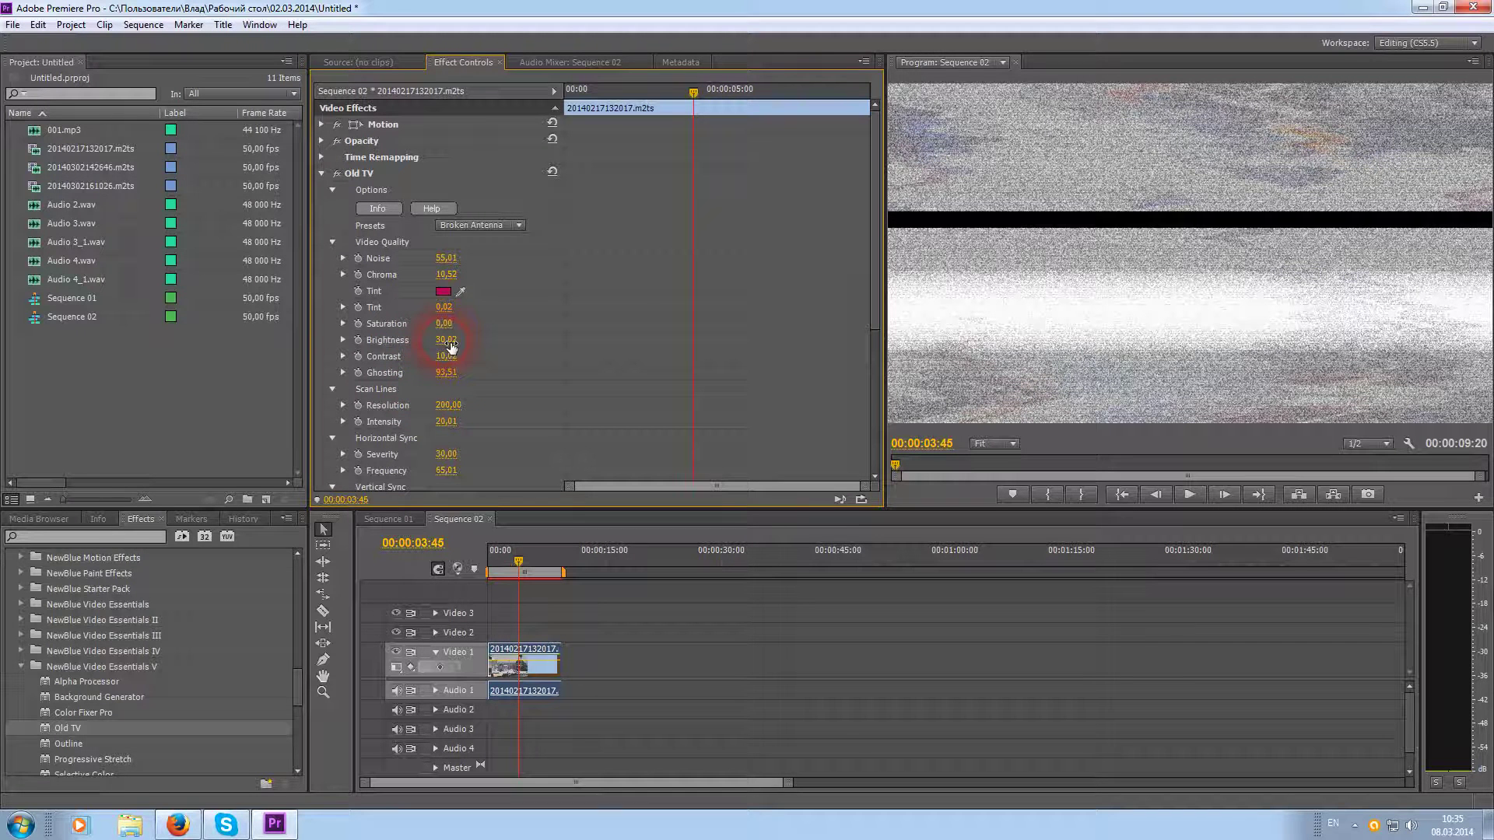
# - Set the Old TV effect's brightness to 45, ghosting to 24 and noise to 22
pyautogui.moveTo(447, 340); pyautogui.dragTo(442, 340)
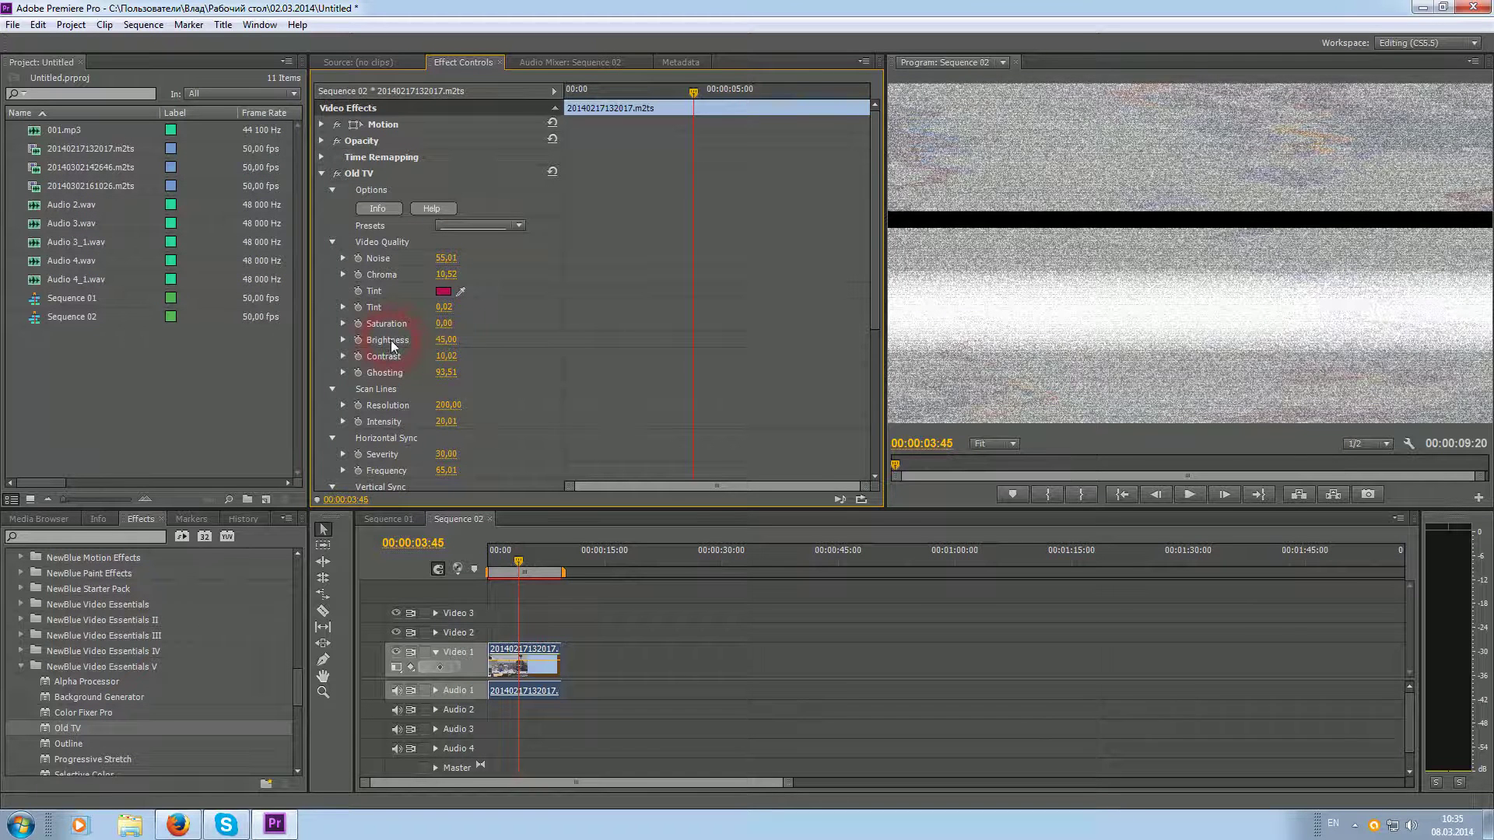
pyautogui.moveTo(454, 374); pyautogui.dragTo(499, 347)
pyautogui.moveTo(458, 262); pyautogui.dragTo(425, 257)
# - Try Horizontal Sync severity values of 5 and 100, and finish with severity at 0
pyautogui.moveTo(459, 458); pyautogui.dragTo(506, 458)
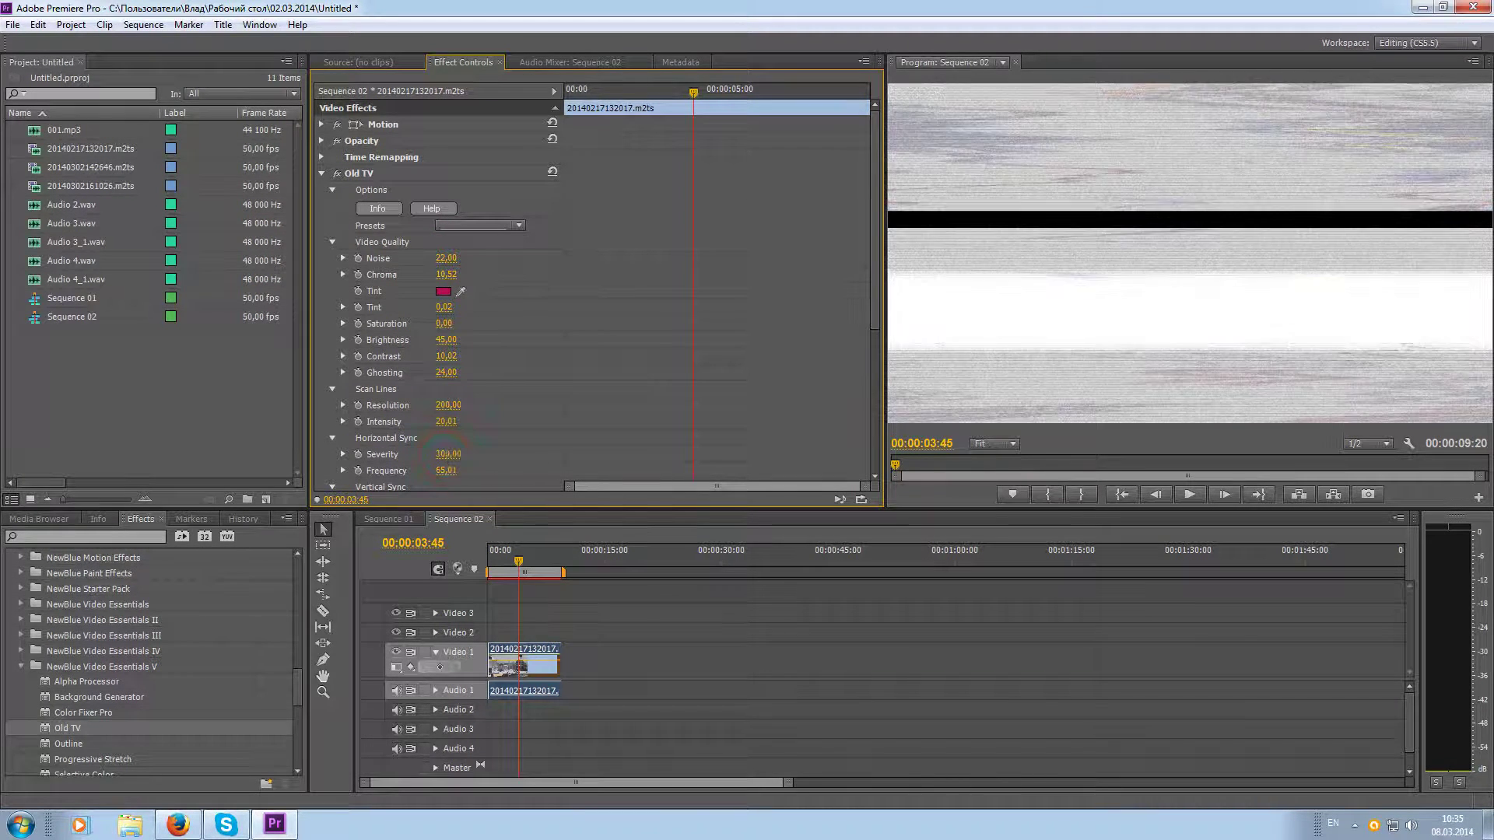
pyautogui.write('5')
pyautogui.press('Return')
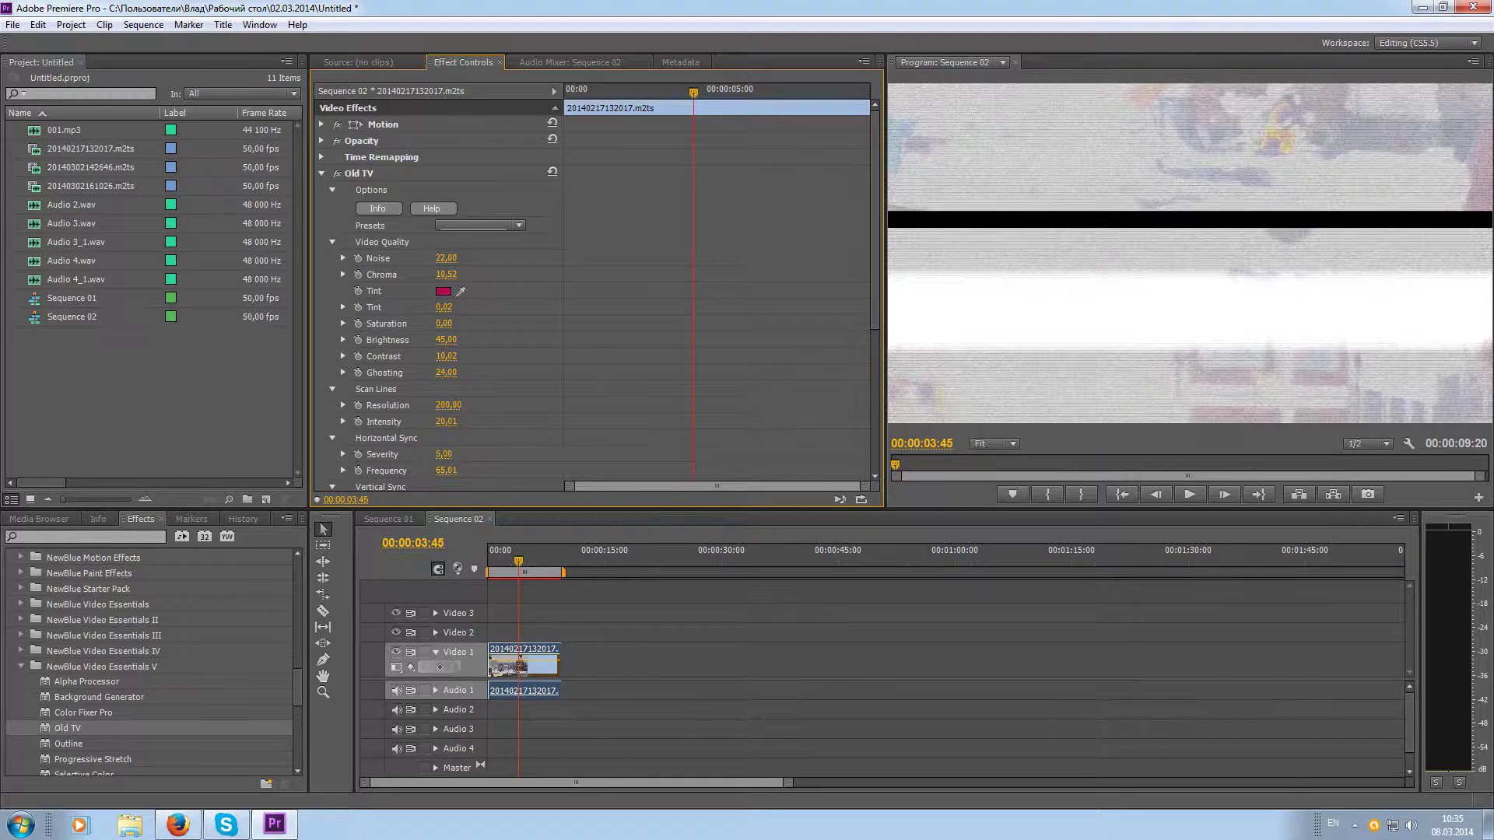
pyautogui.moveTo(446, 454); pyautogui.dragTo(520, 454)
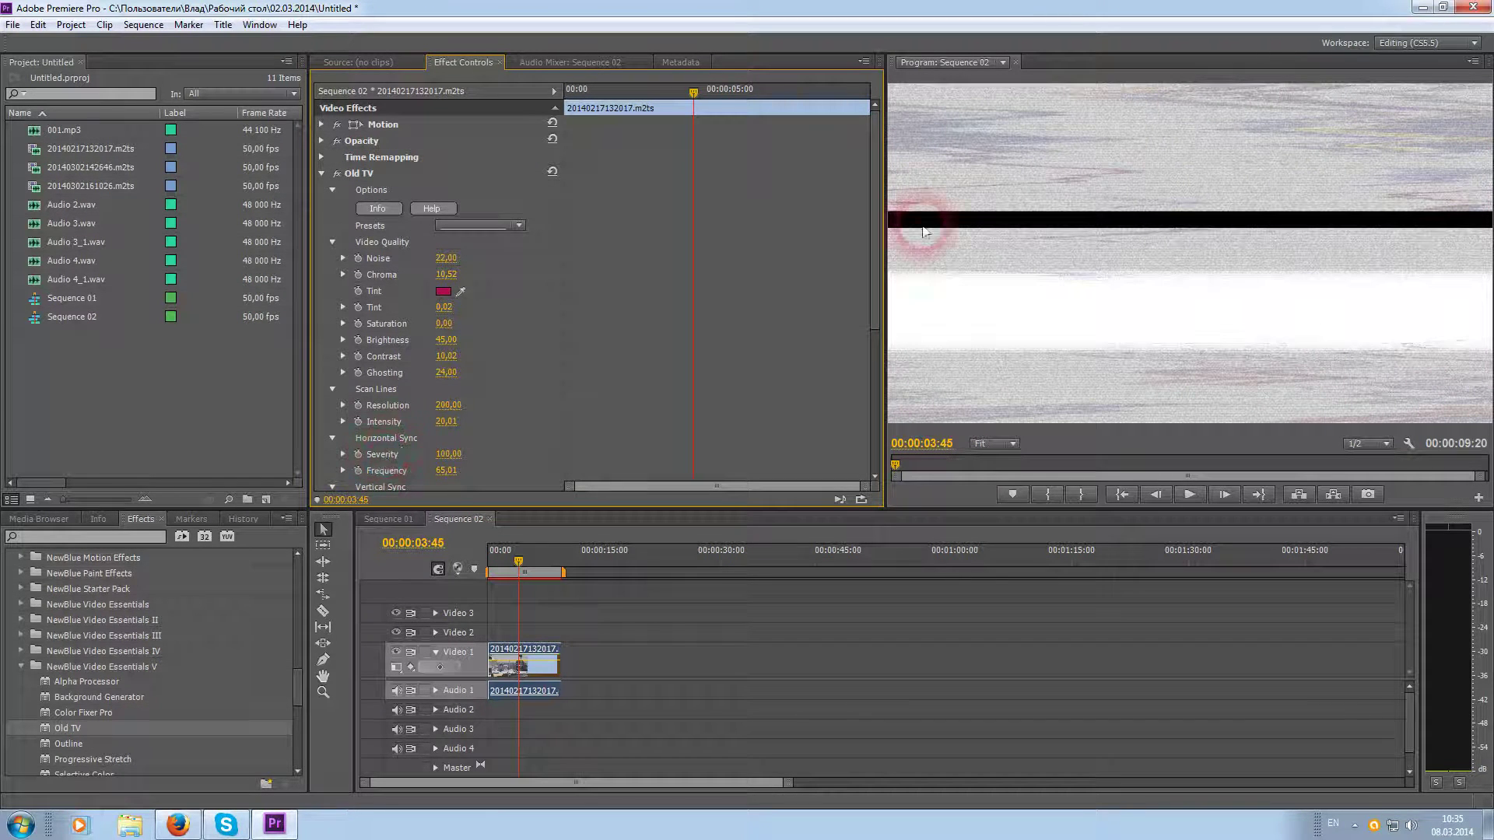
pyautogui.moveTo(453, 455); pyautogui.dragTo(376, 455)
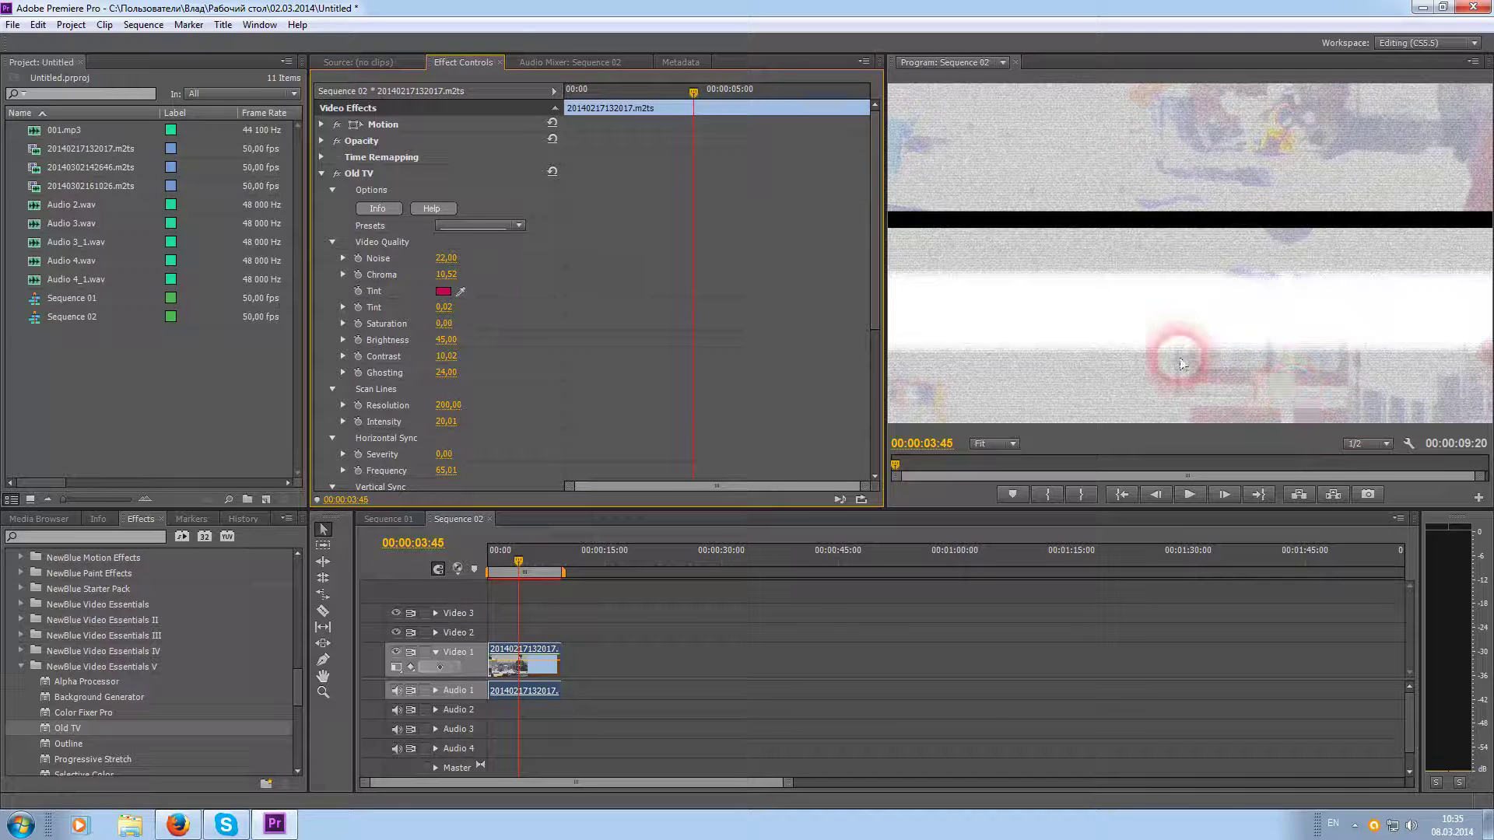
# - Switch the Old TV effect to the Call the Repairman preset and preview it at 00:00:04:45
pyautogui.click(520, 227)
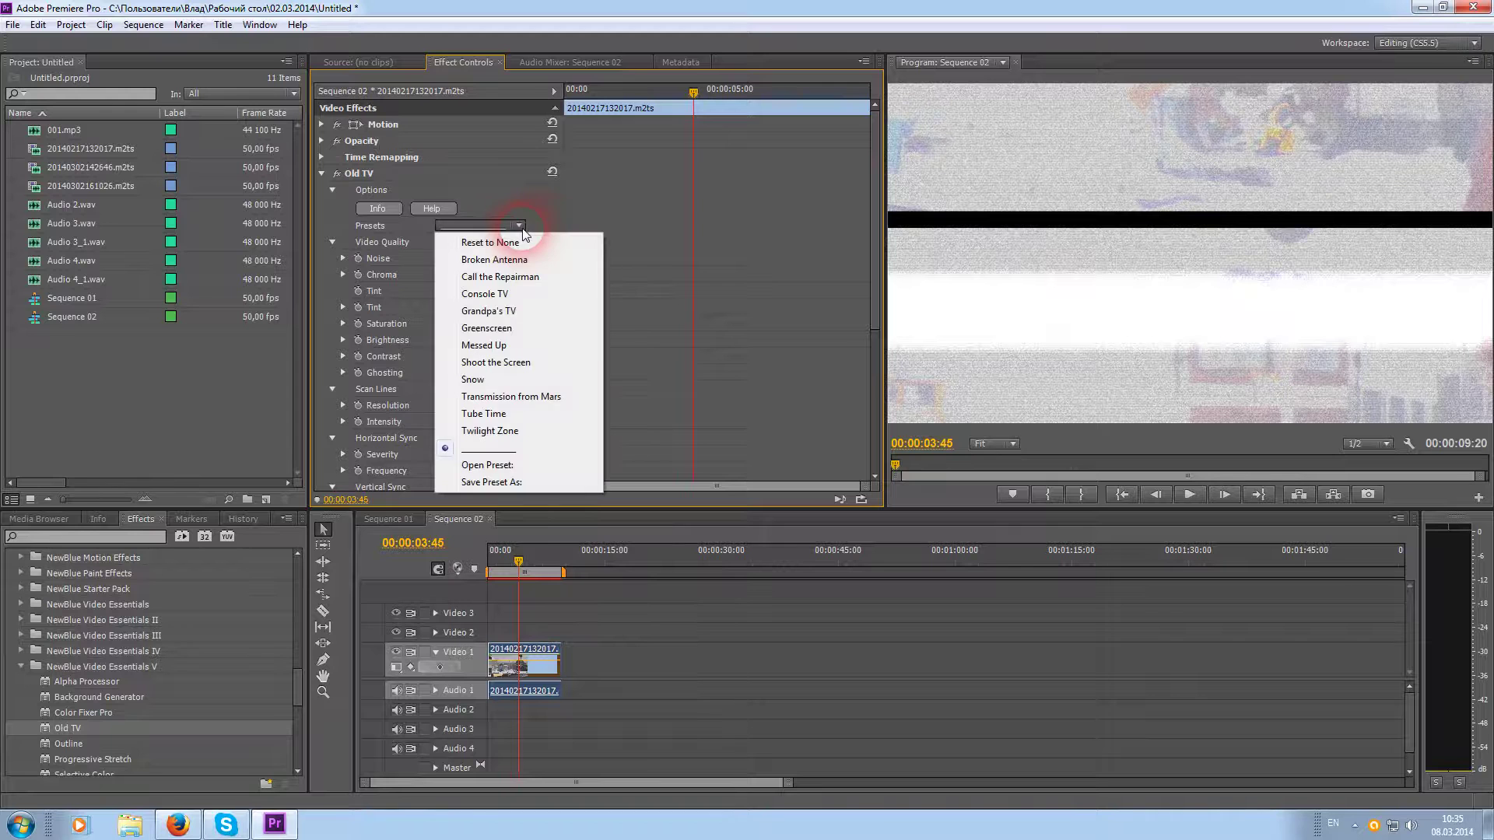
pyautogui.click(522, 278)
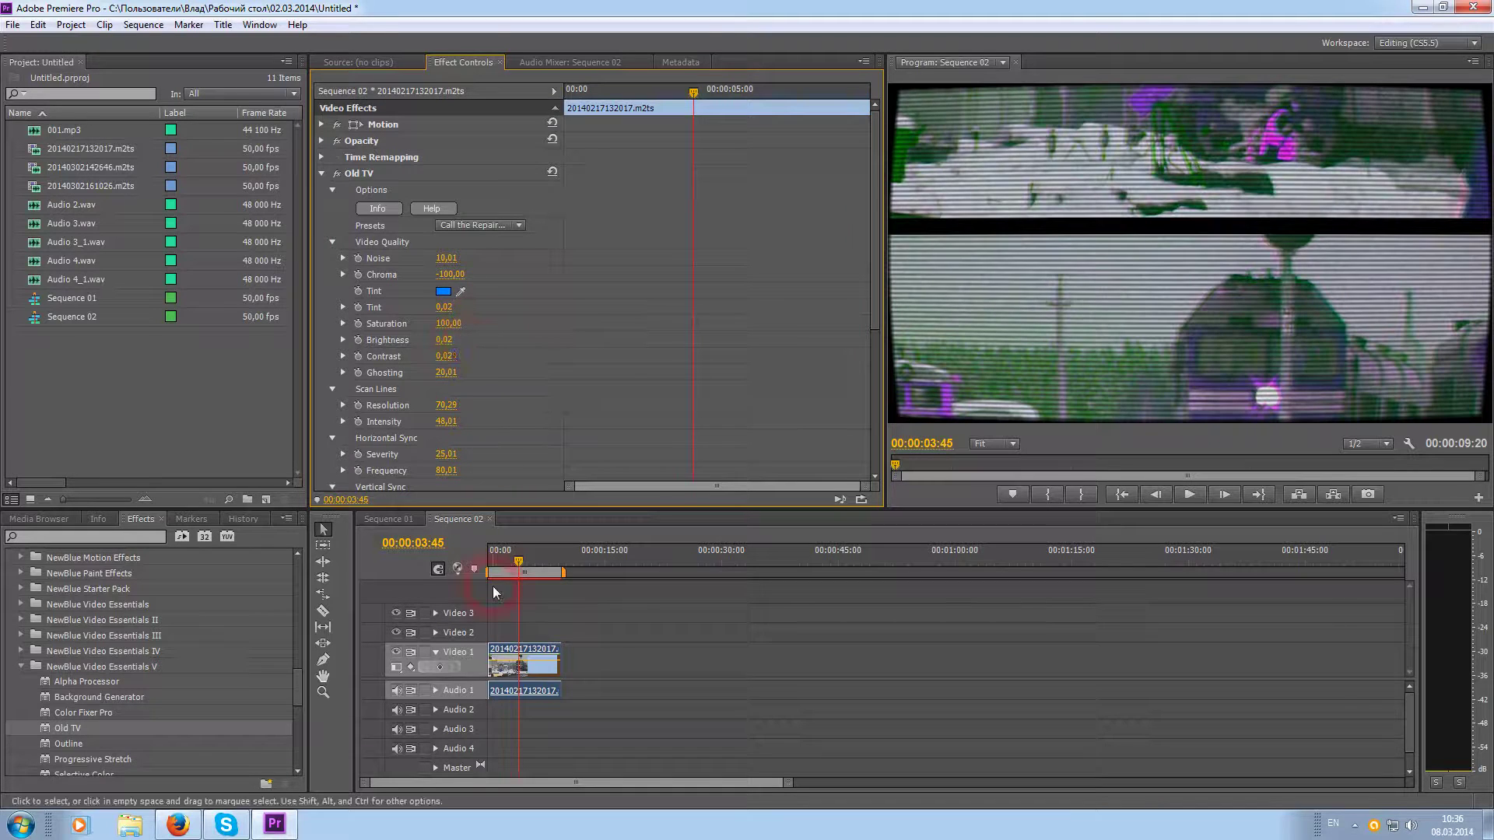
pyautogui.click(532, 559)
pyautogui.moveTo(532, 559); pyautogui.dragTo(526, 559)
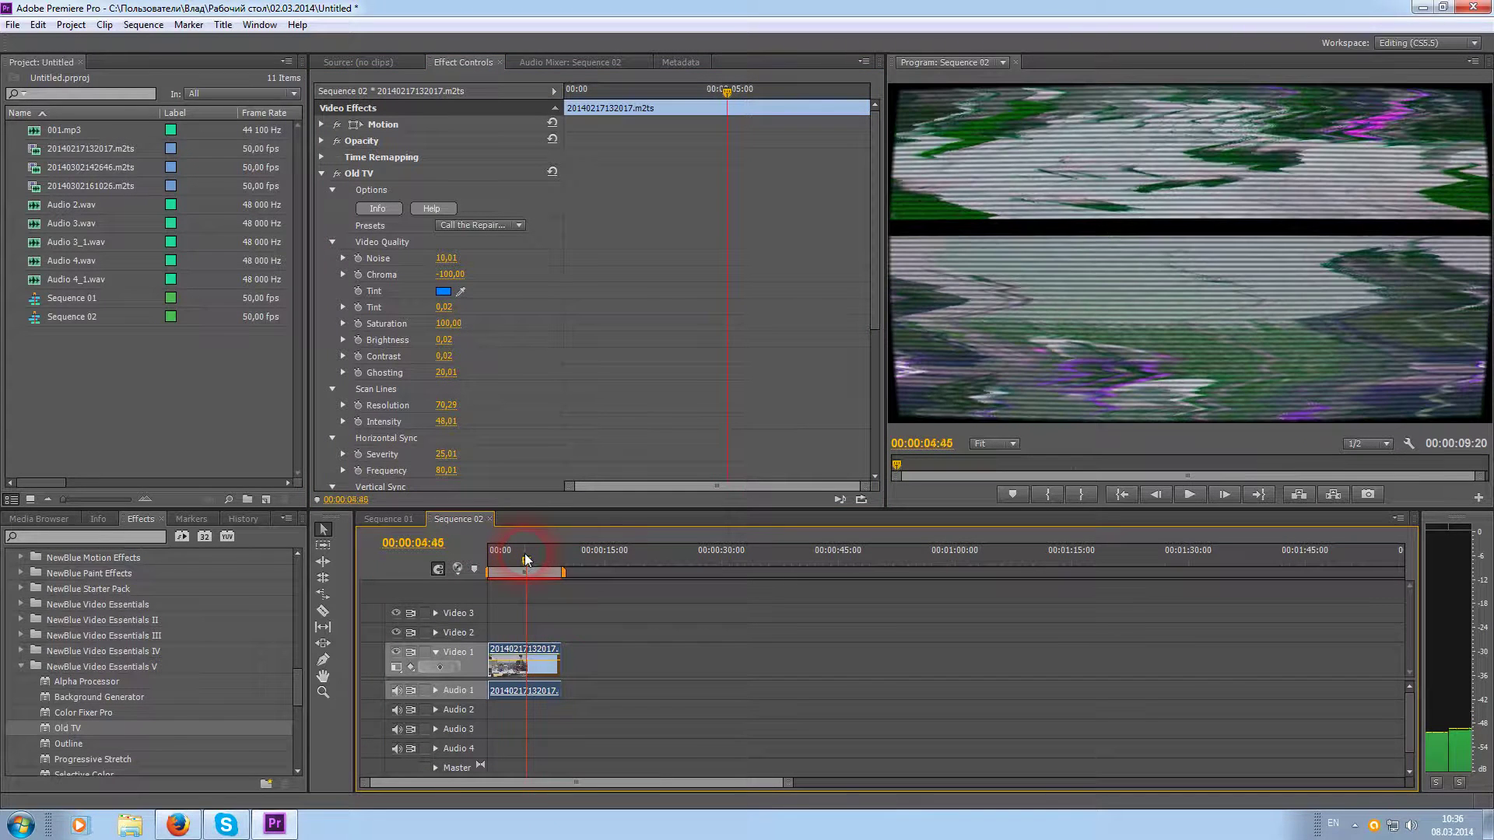
# - Change the Old TV tint color to red (FF002A)
pyautogui.click(444, 291)
pyautogui.click(768, 531)
pyautogui.click(792, 529)
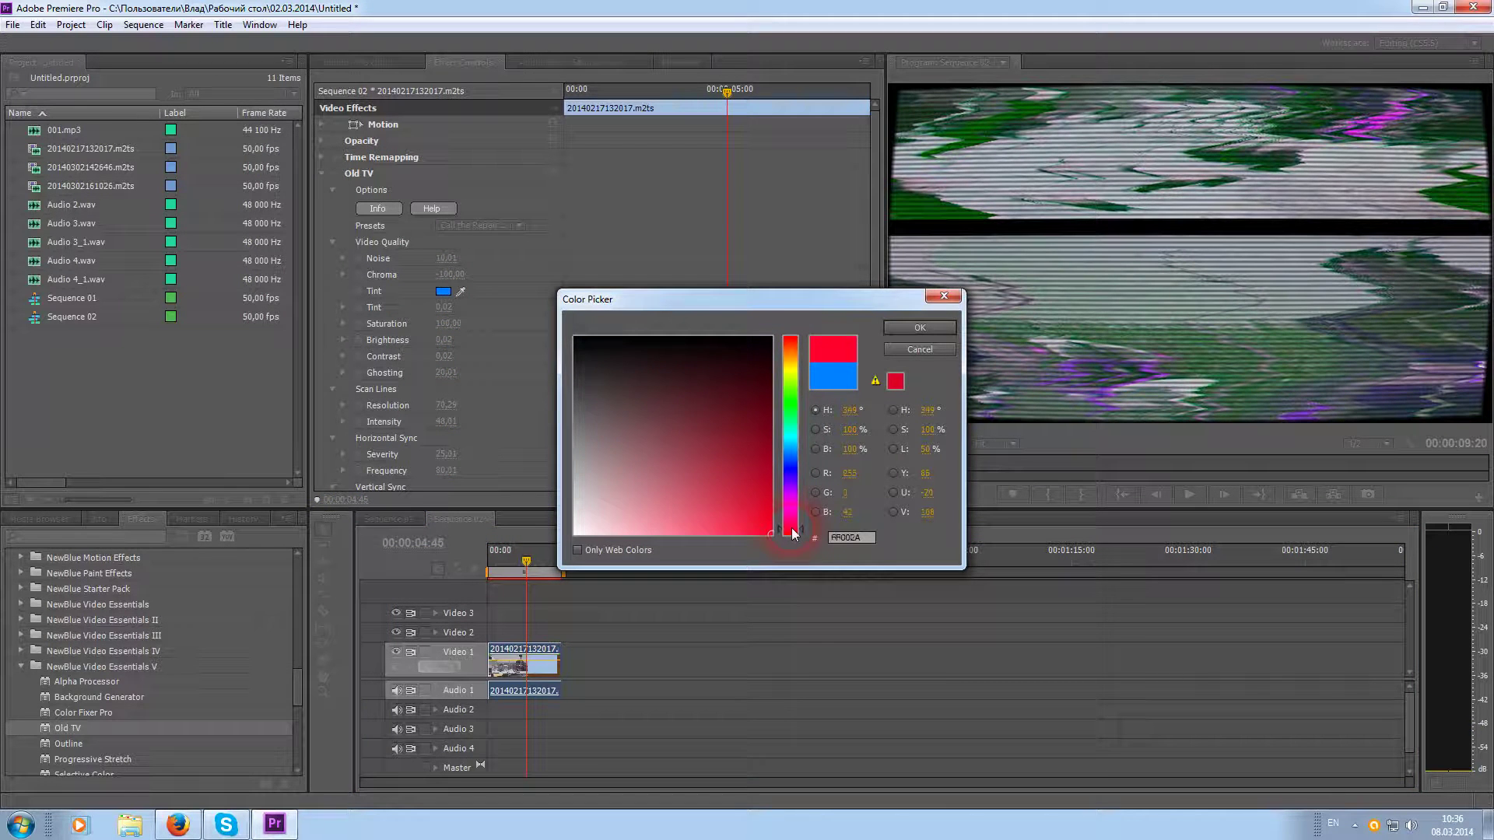
pyautogui.click(910, 328)
pyautogui.click(315, 335)
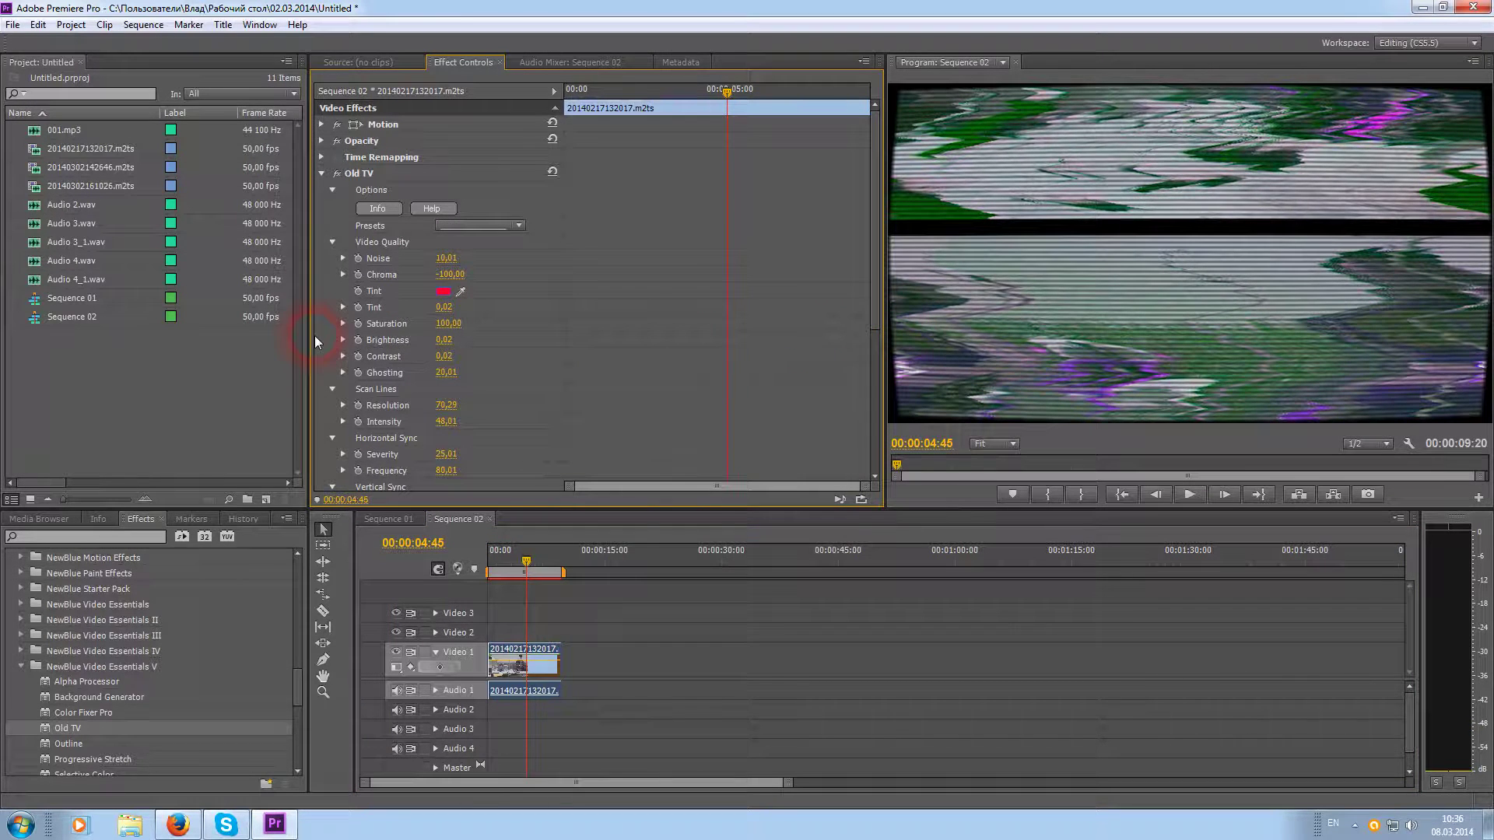
# - Set the tint amount to about -25.98 and the ghosting to 76
pyautogui.moveTo(446, 312)
pyautogui.mouseDown()
pyautogui.moveTo(498, 311)
pyautogui.moveTo(448, 311)
pyautogui.mouseUp()
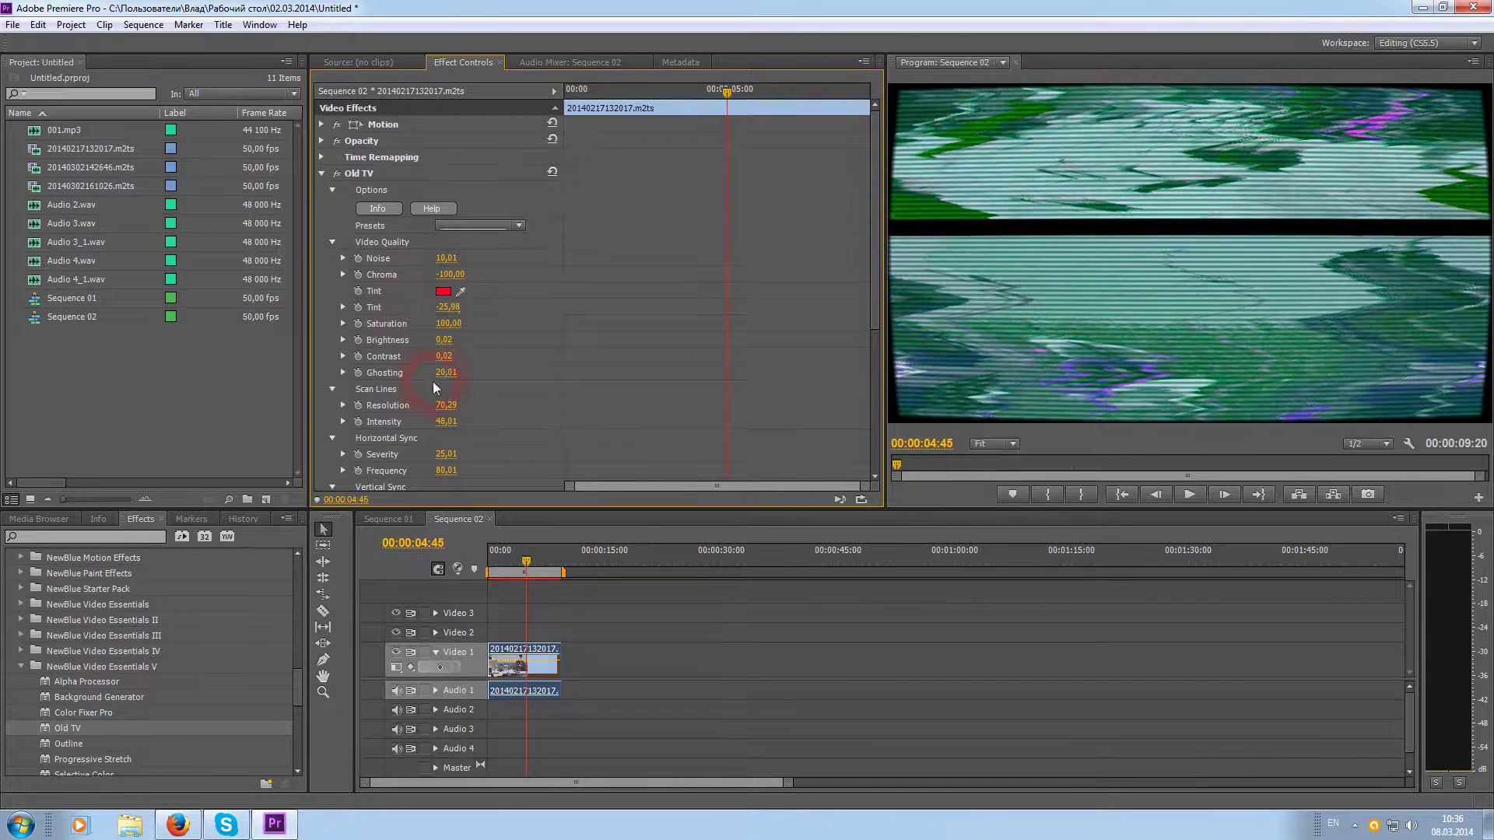
pyautogui.moveTo(446, 372); pyautogui.dragTo(482, 372)
pyautogui.click(455, 461)
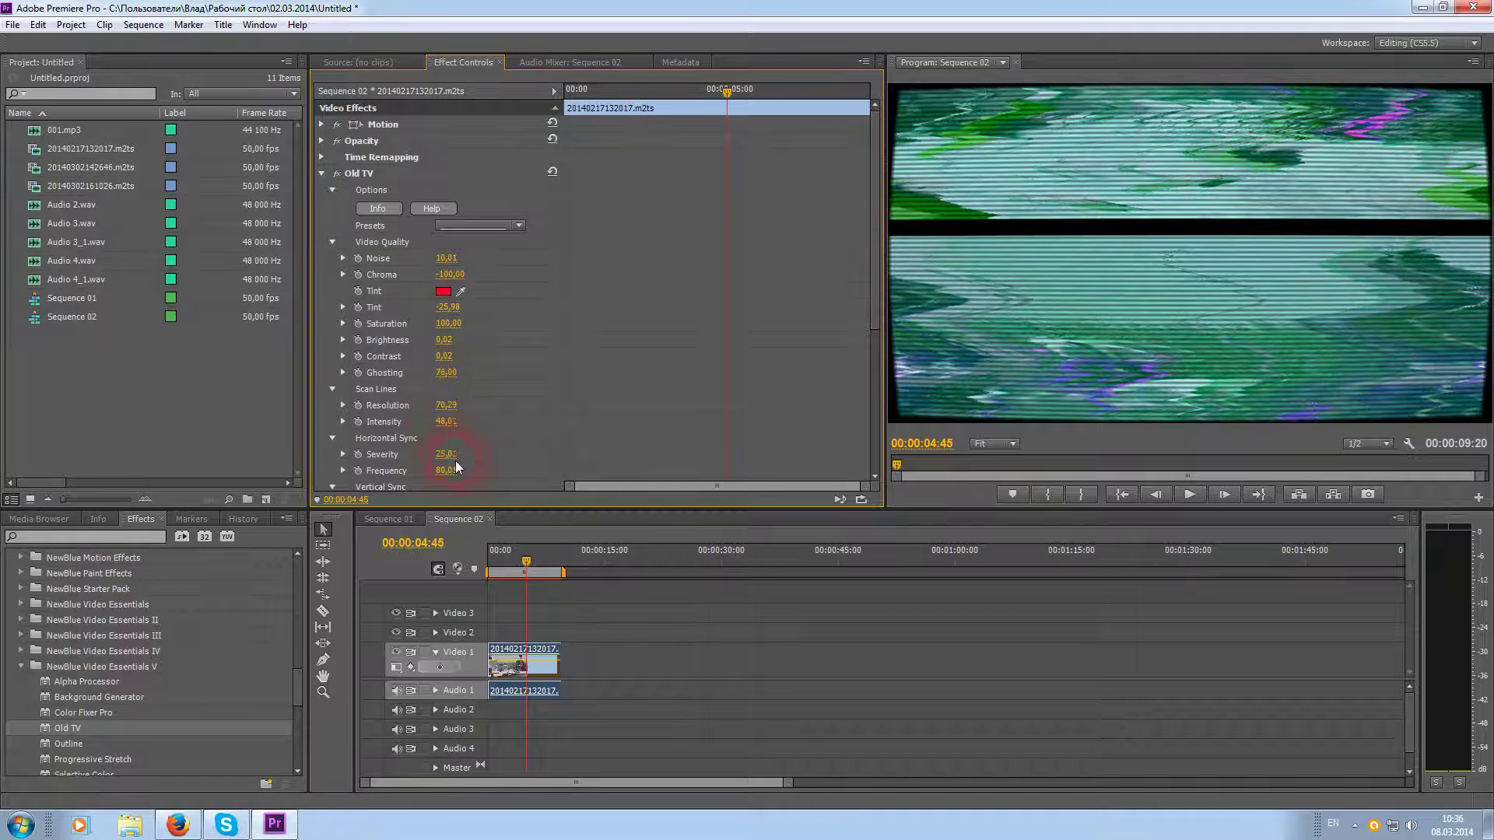
# - Choose the Console TV preset and set saturation to -100, contrast to 38 and scan line resolution to 13
pyautogui.click(517, 225)
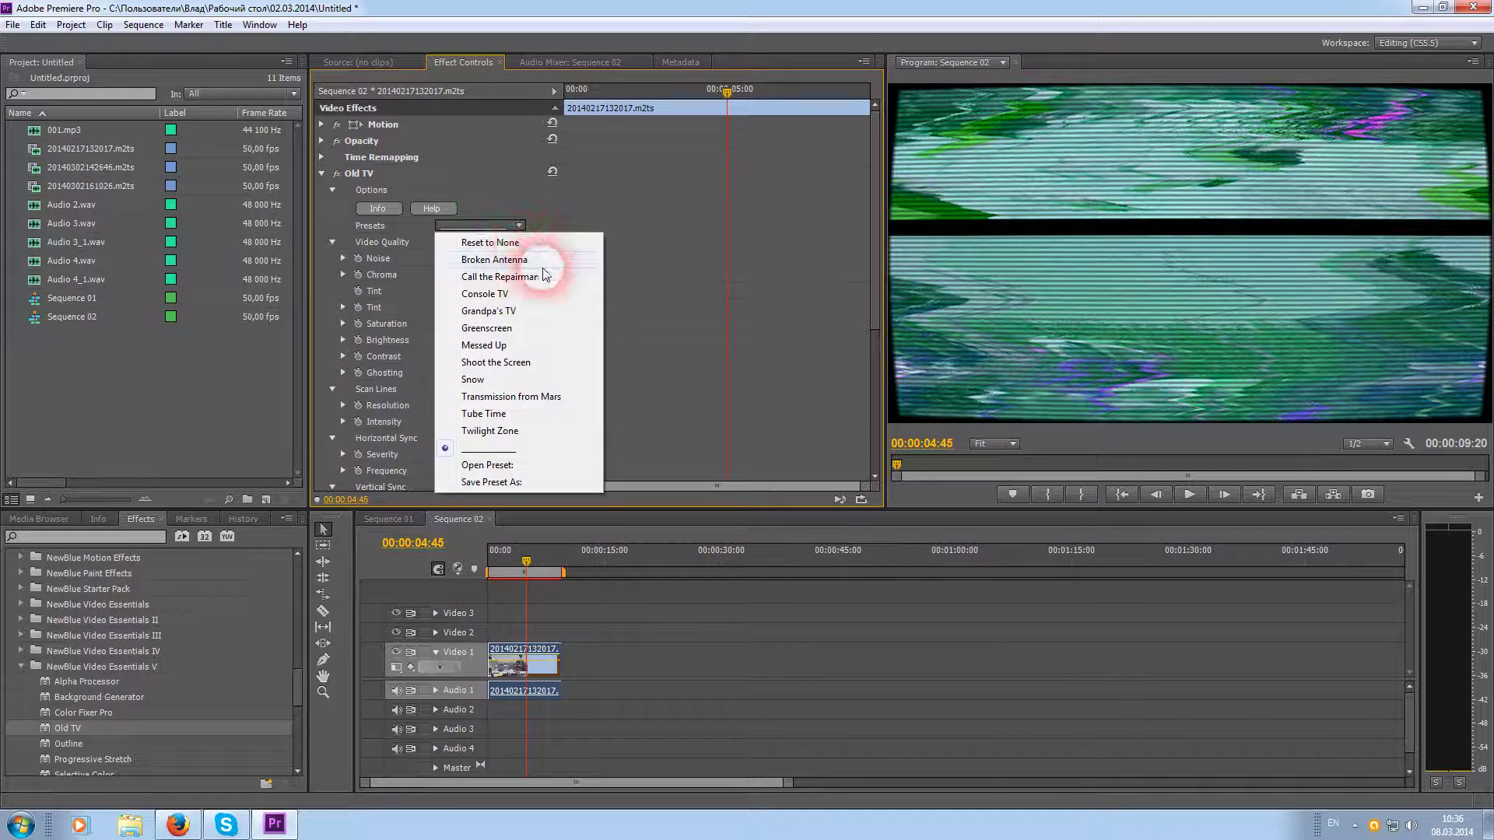
pyautogui.click(521, 294)
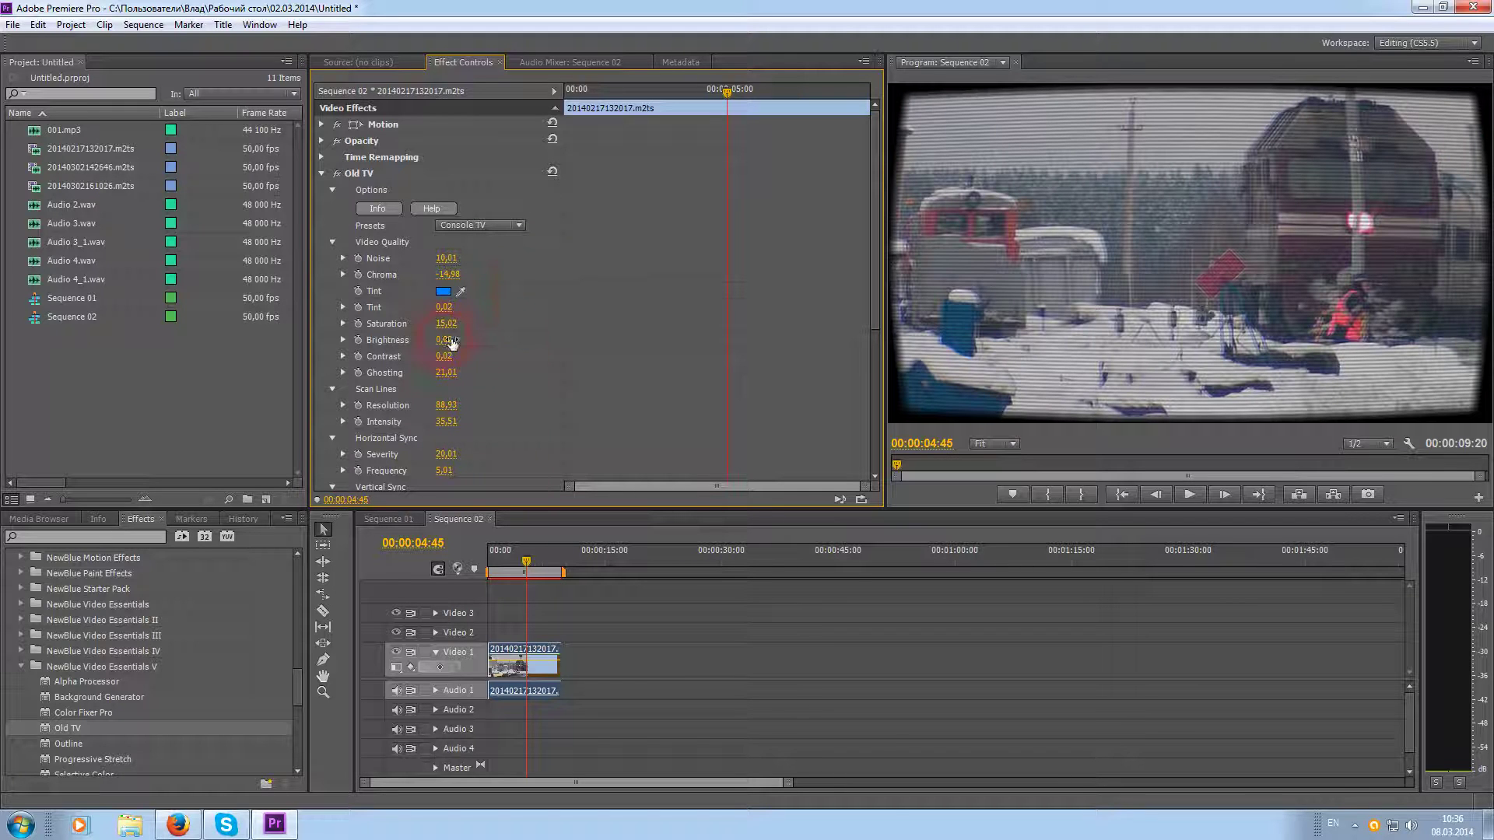
pyautogui.moveTo(446, 324); pyautogui.dragTo(359, 324)
pyautogui.moveTo(498, 324); pyautogui.dragTo(486, 356)
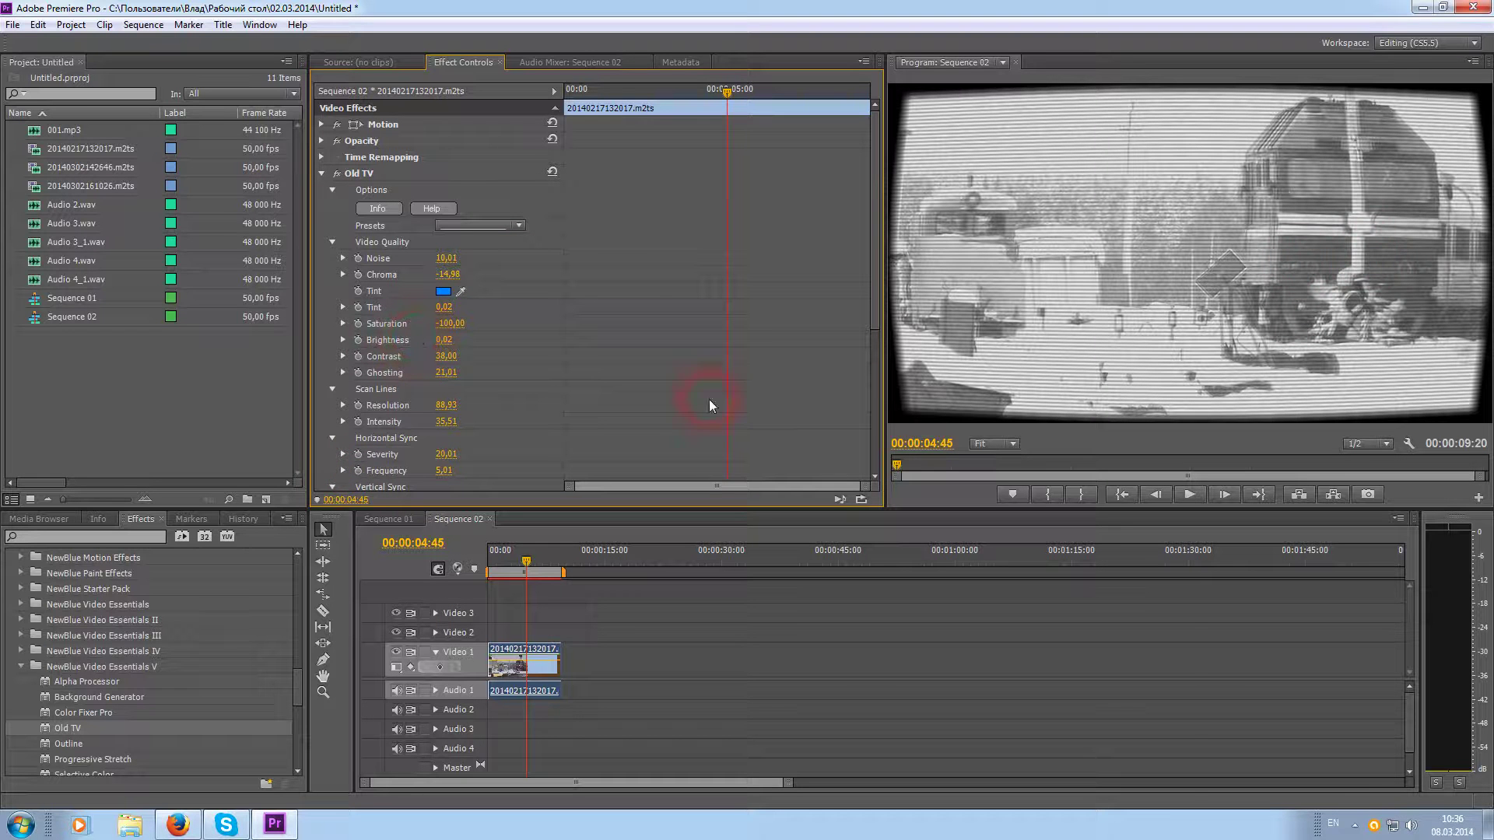
pyautogui.moveTo(455, 407); pyautogui.dragTo(396, 406)
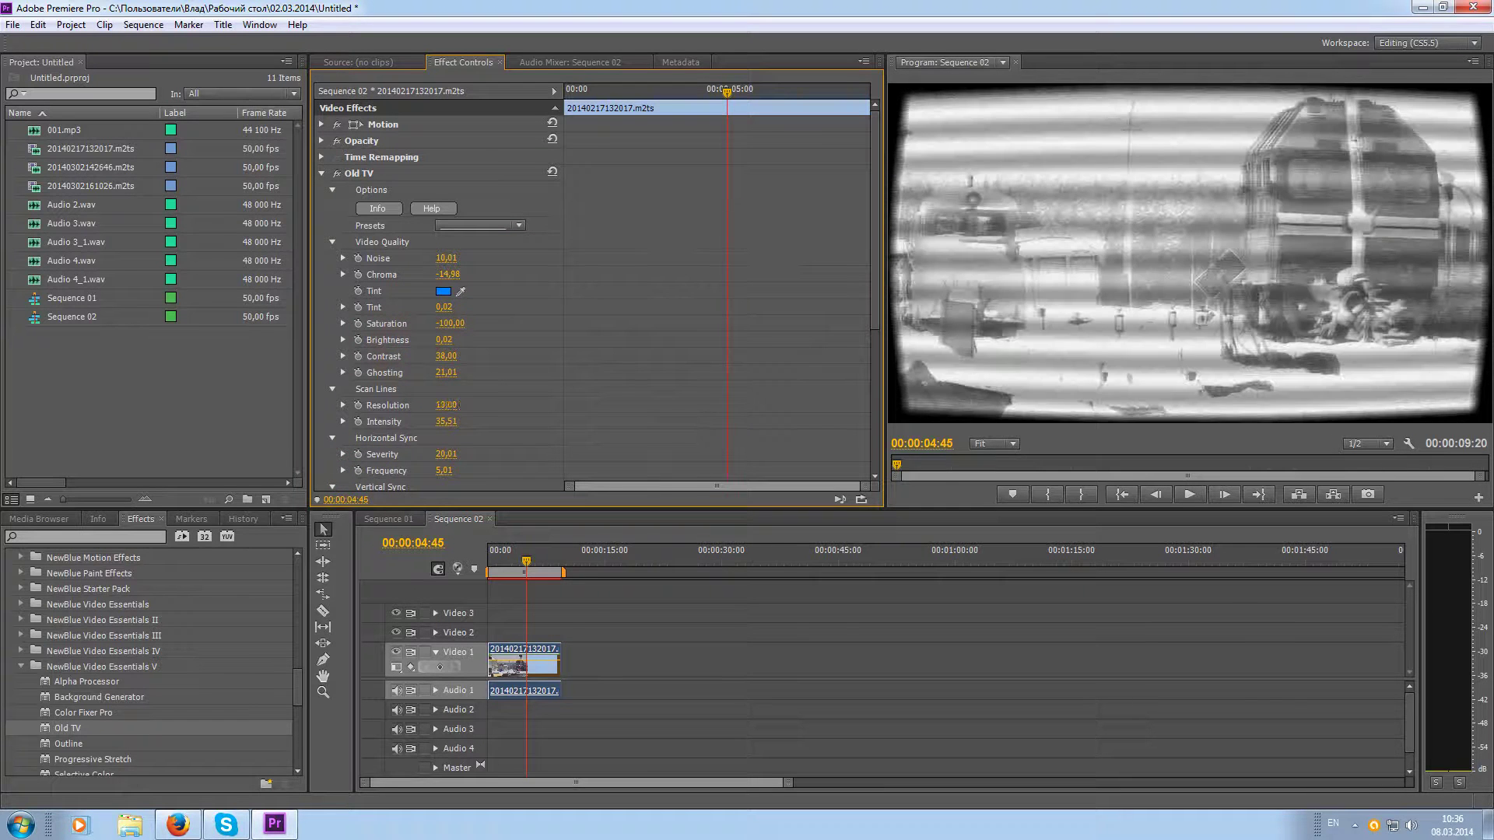
# - Switch the Old TV effect to the Snow preset and try adjusting its noise amount
pyautogui.click(535, 226)
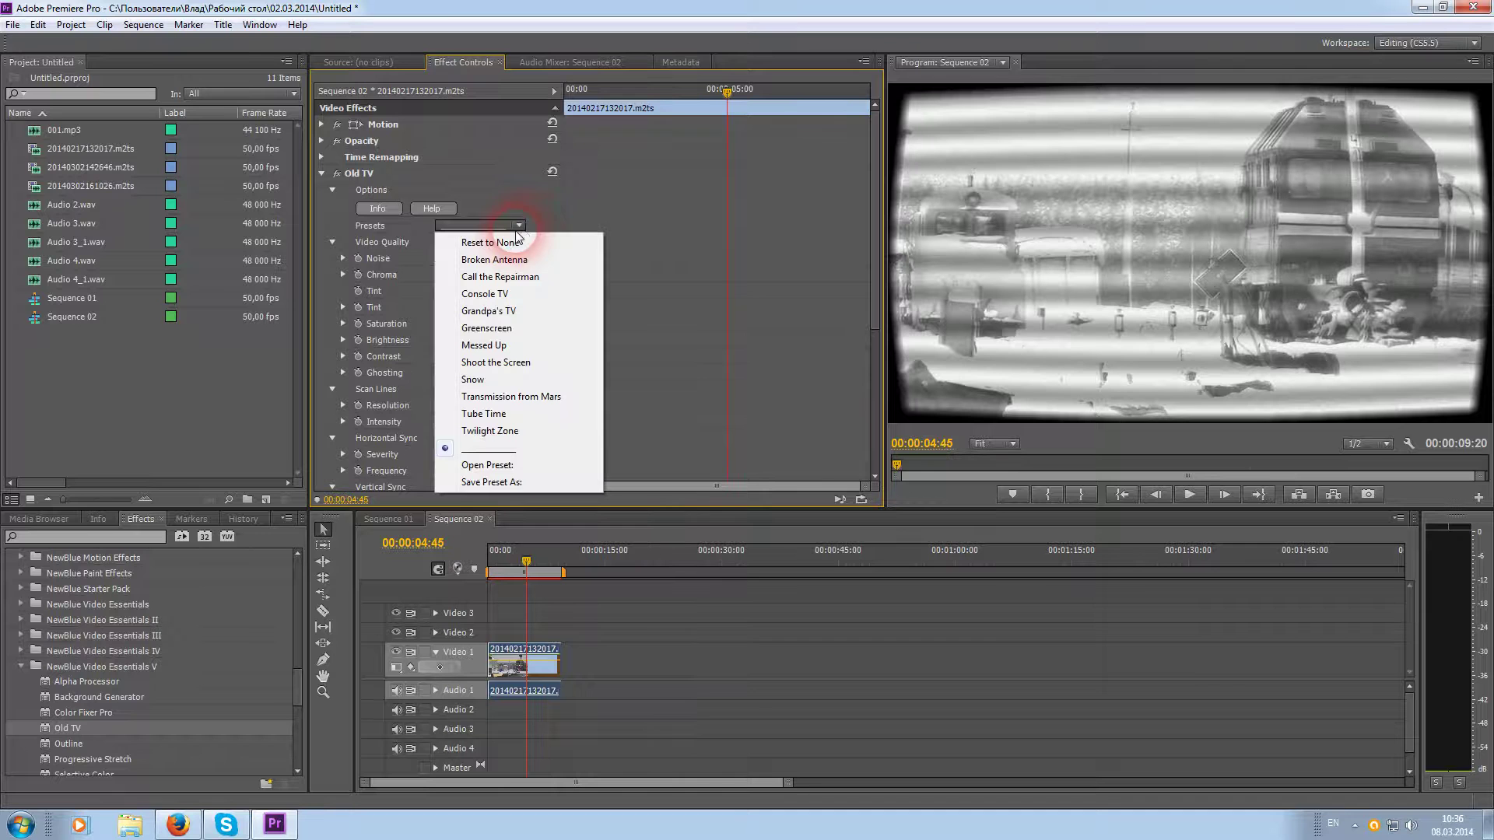
pyautogui.click(492, 381)
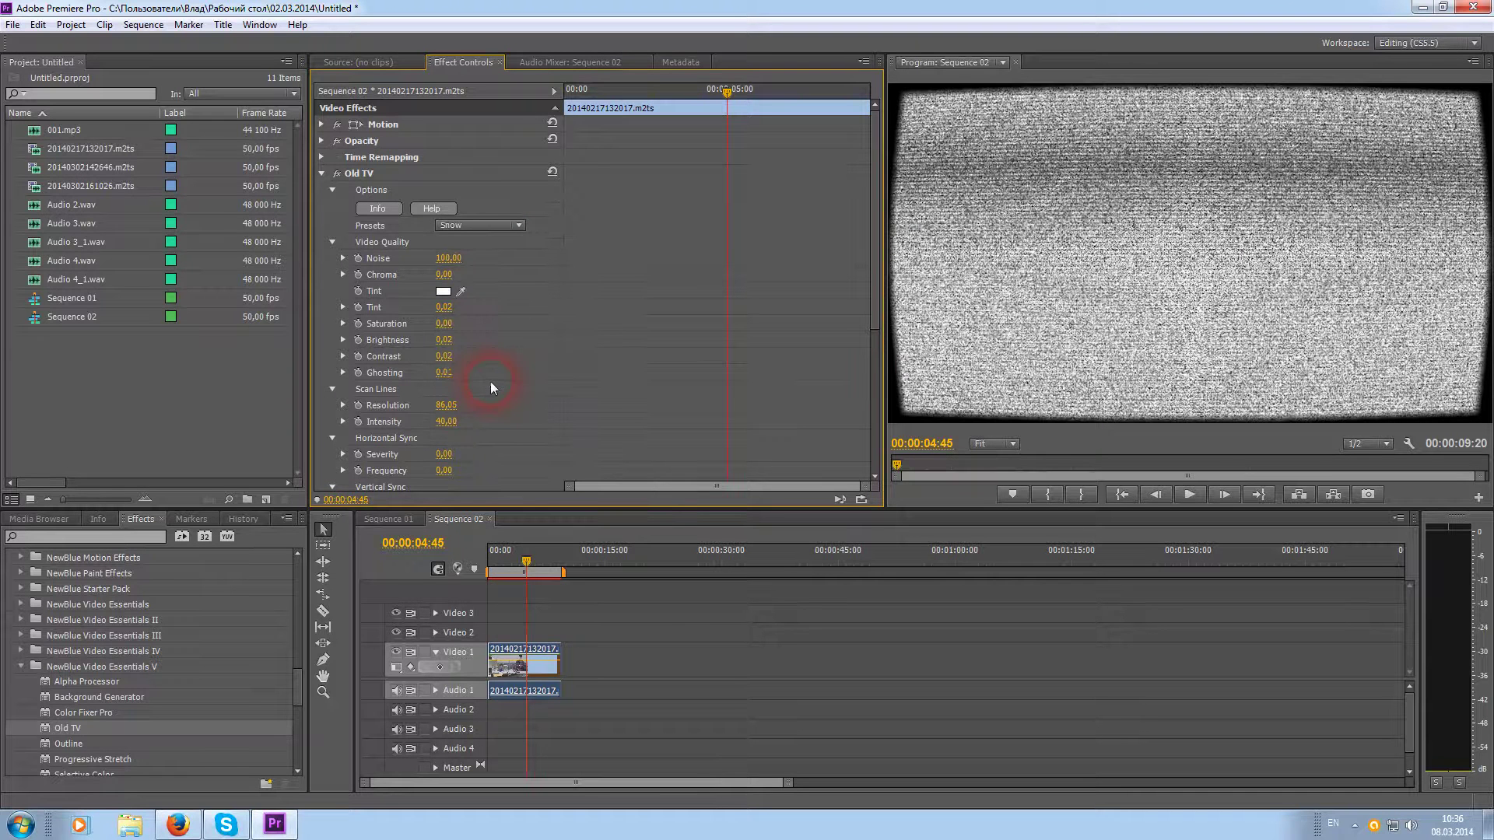
pyautogui.moveTo(457, 263)
pyautogui.mouseDown()
pyautogui.moveTo(379, 264)
pyautogui.moveTo(467, 260)
pyautogui.mouseUp()
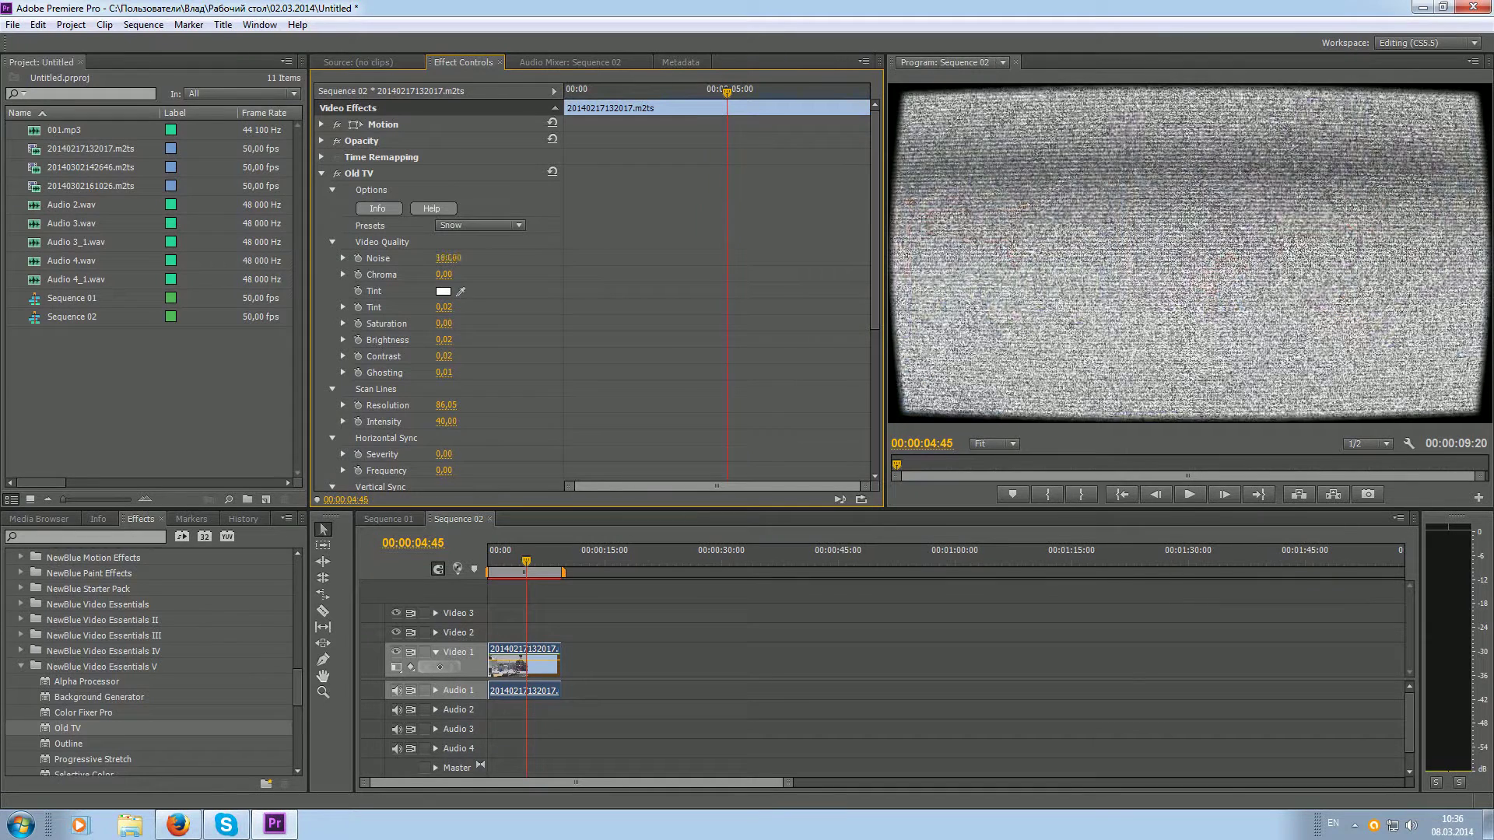
# - Choose the Transmission from Mars preset and set its noise to 5
pyautogui.click(506, 226)
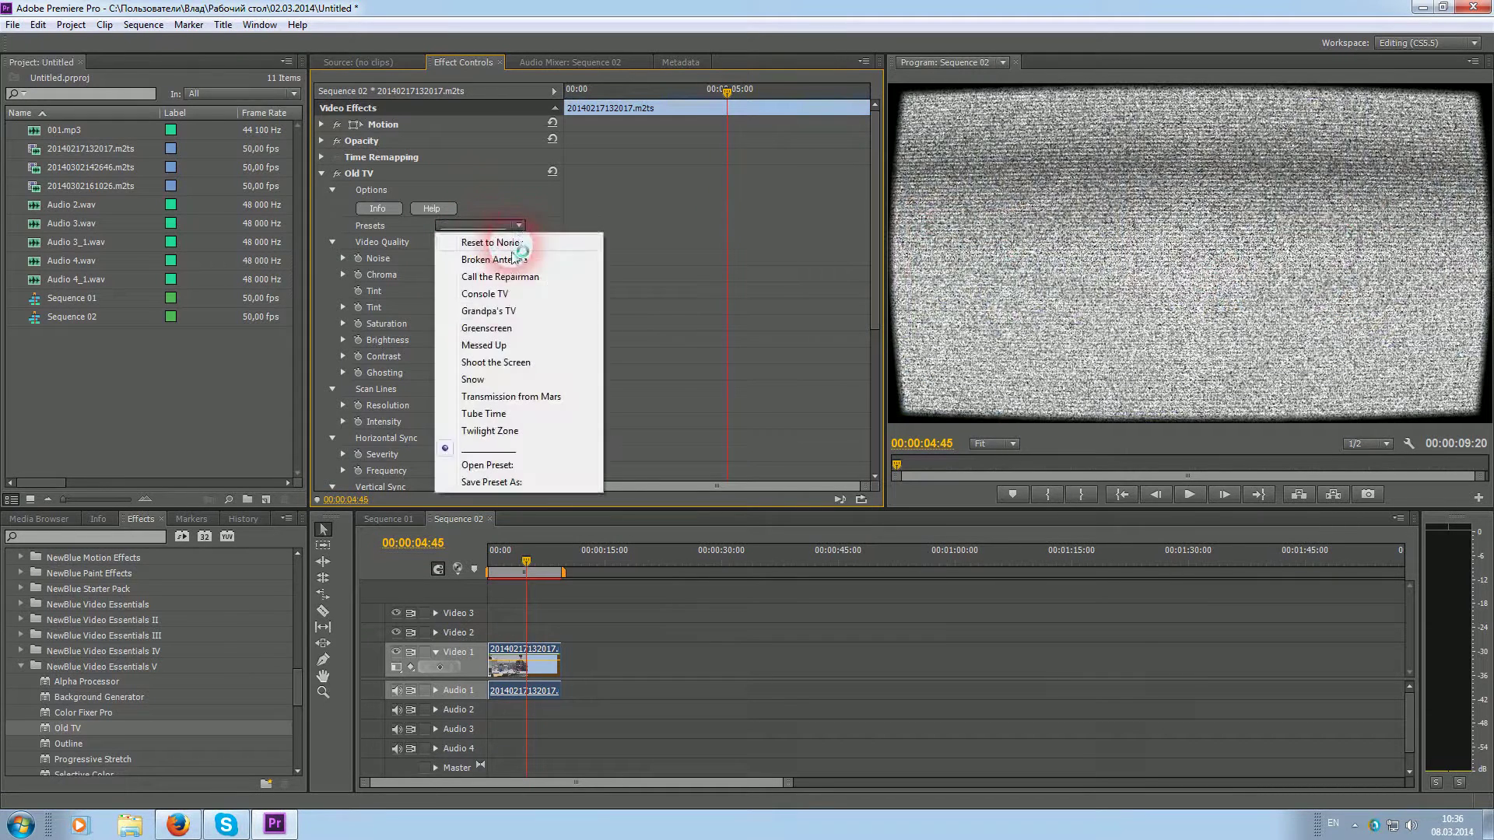
pyautogui.click(520, 398)
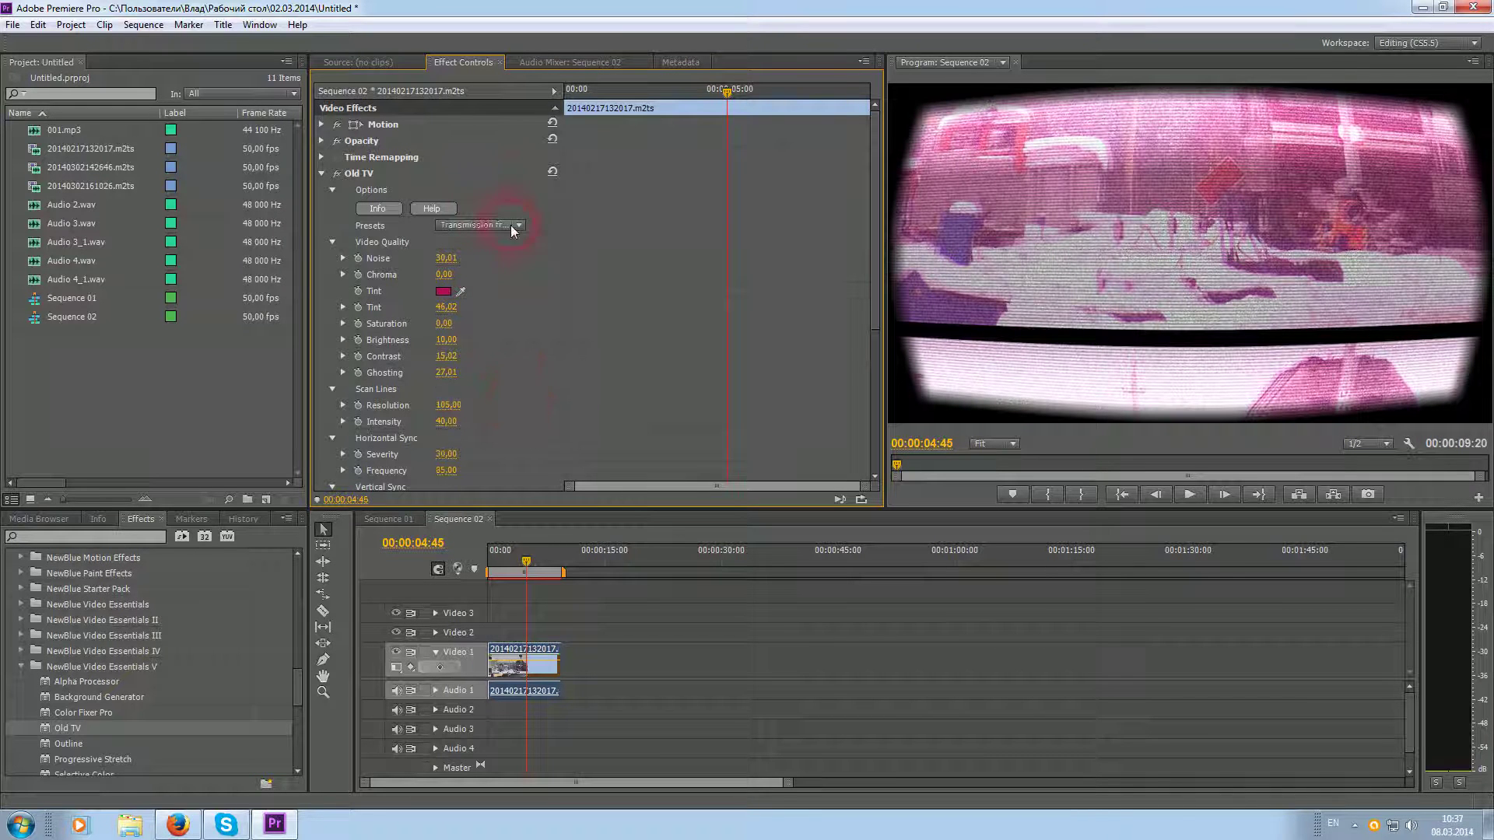
pyautogui.moveTo(445, 261)
pyautogui.mouseDown()
pyautogui.moveTo(501, 262)
pyautogui.moveTo(426, 261)
pyautogui.mouseUp()
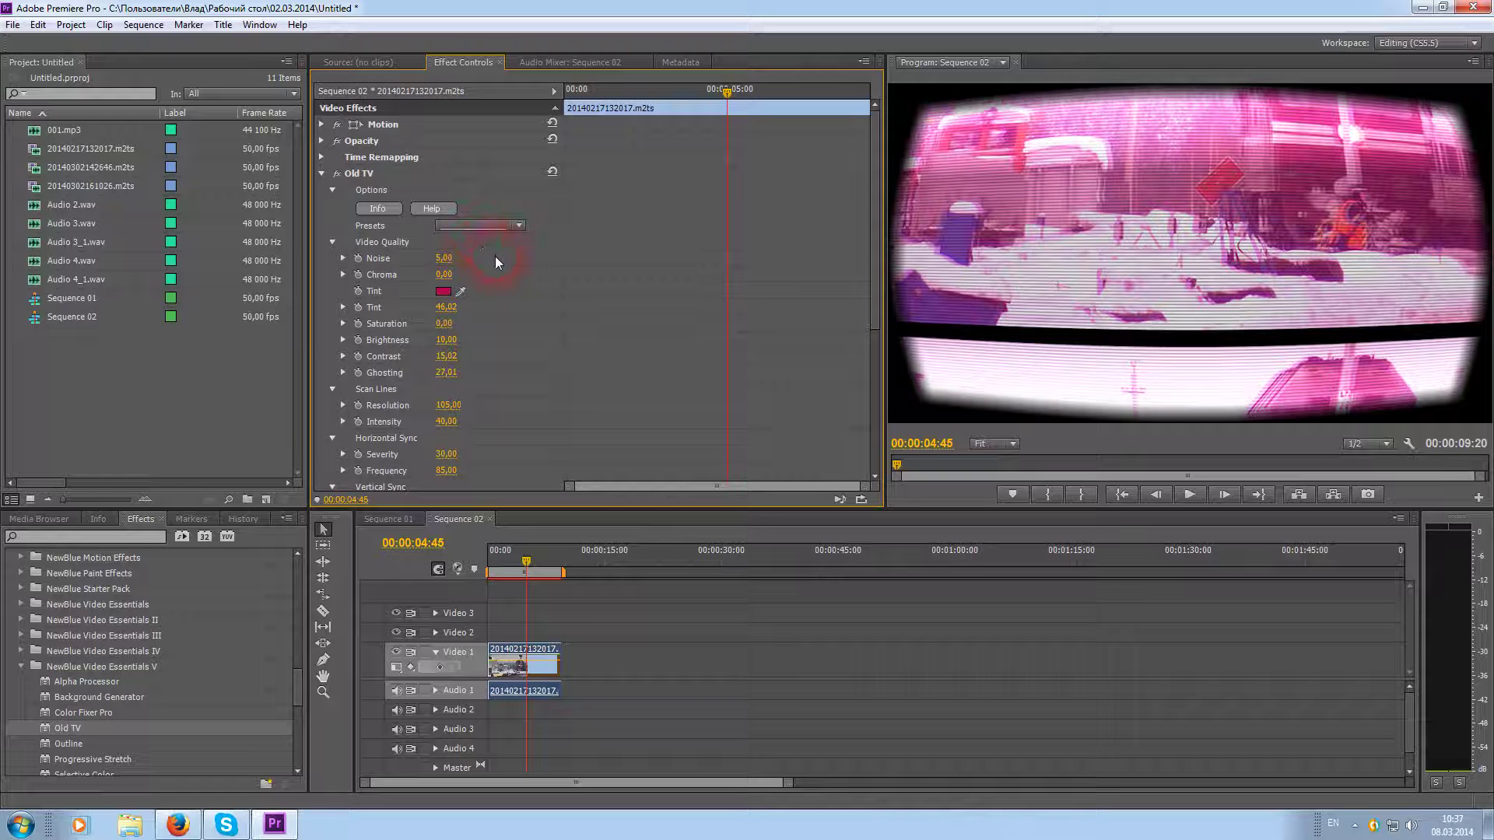
# - Remove the Old TV effect from the clip and collapse the NewBlue Video Essentials V folder
pyautogui.click(362, 175)
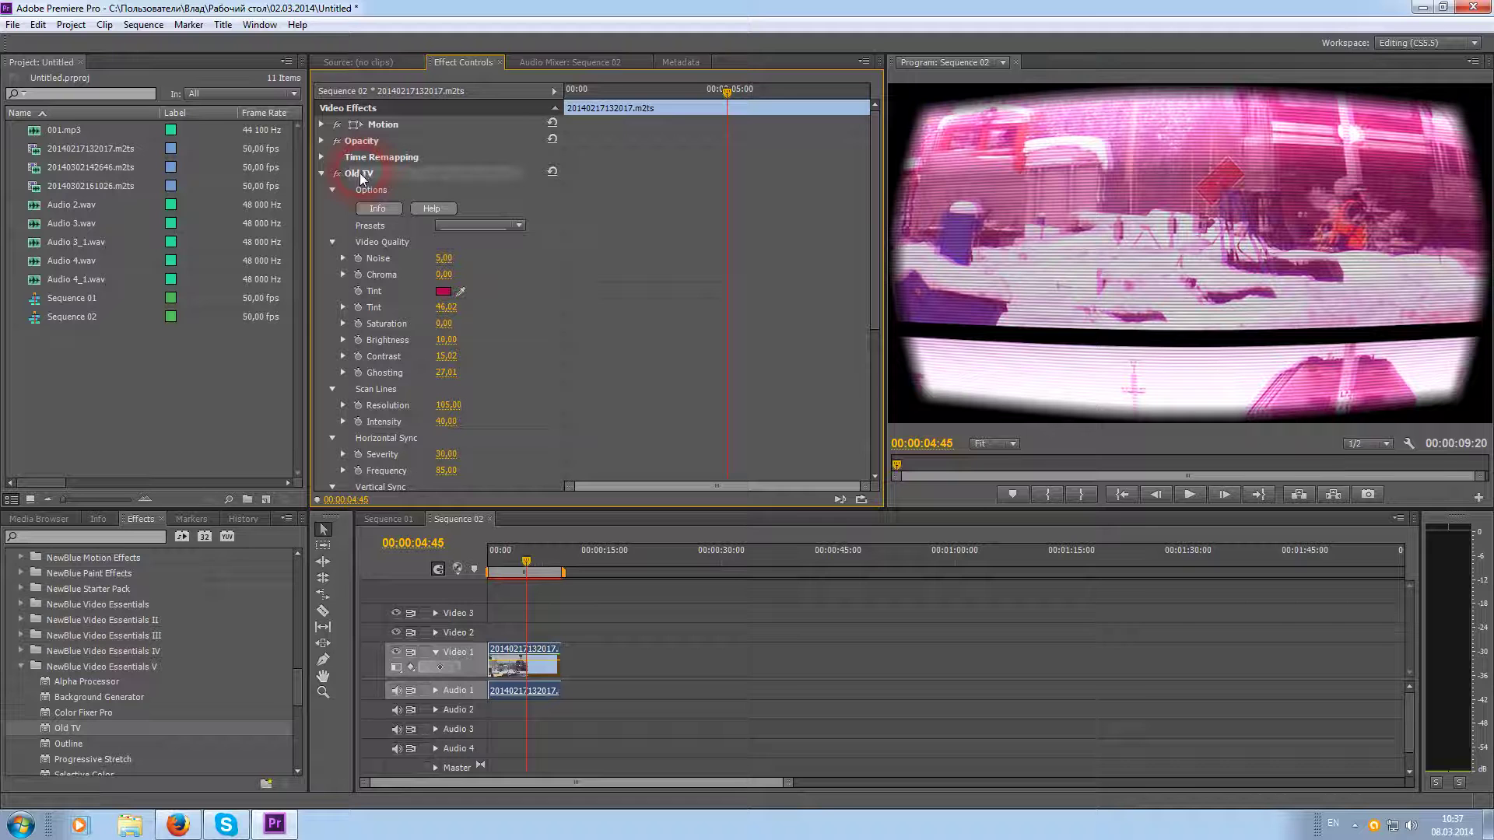
pyautogui.press('Delete')
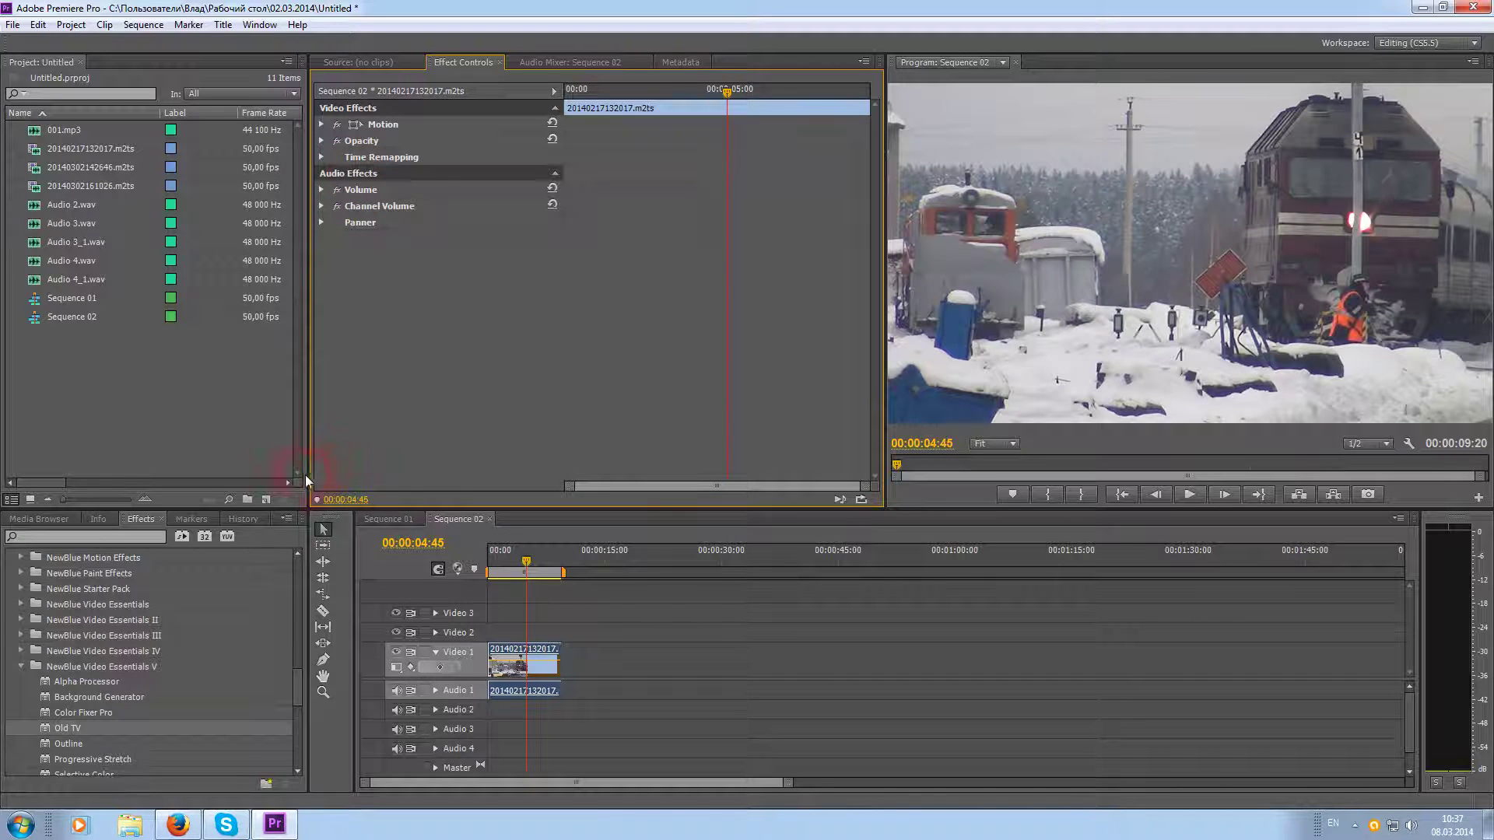
pyautogui.click(21, 667)
# - Expand the Sapphire Stylize folder in the list of video effects
pyautogui.scroll(-2, 18, 685)
pyautogui.scroll(-2, 18, 685)
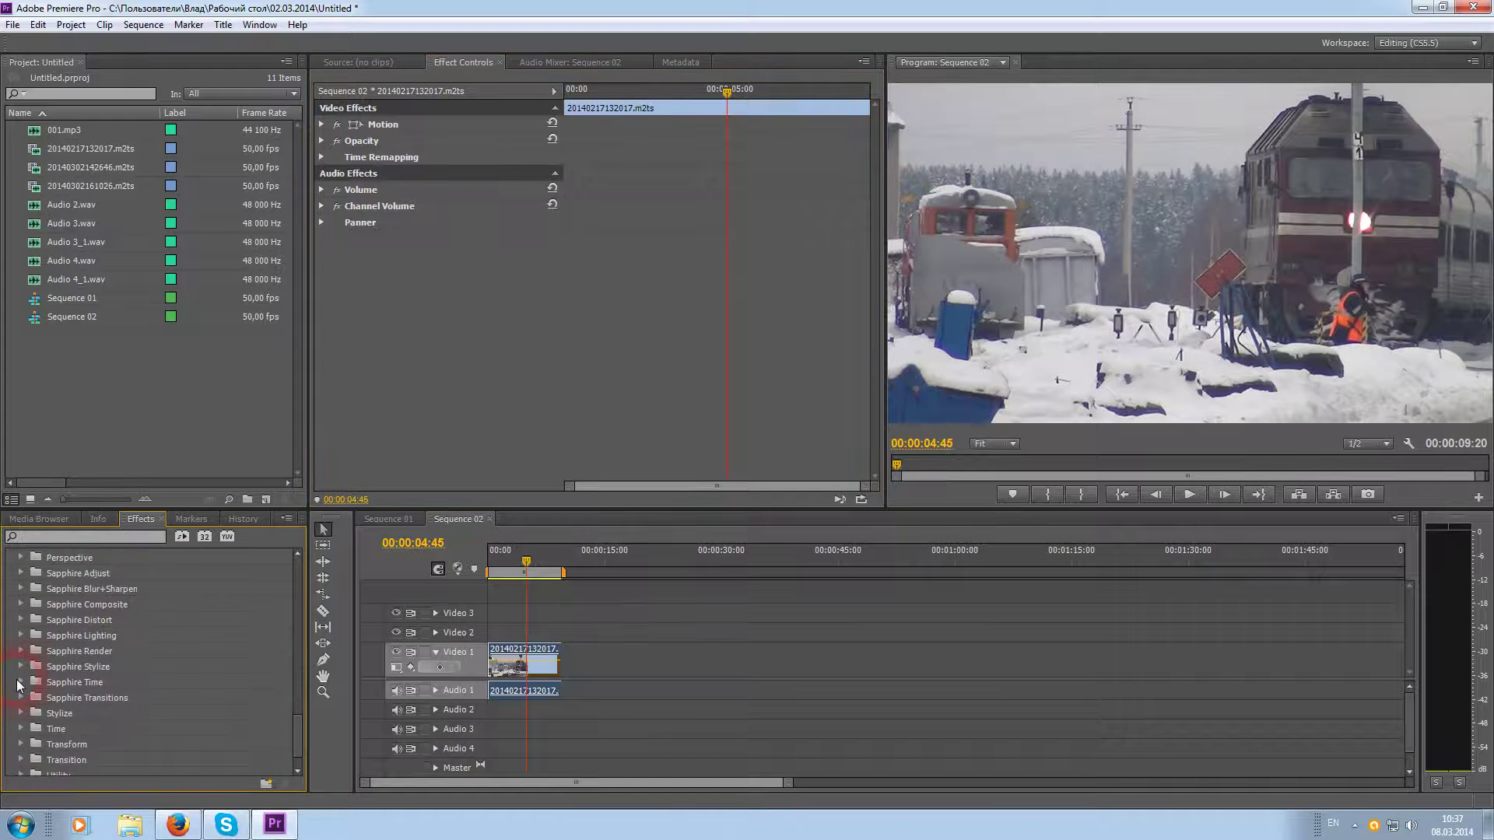
pyautogui.click(90, 668)
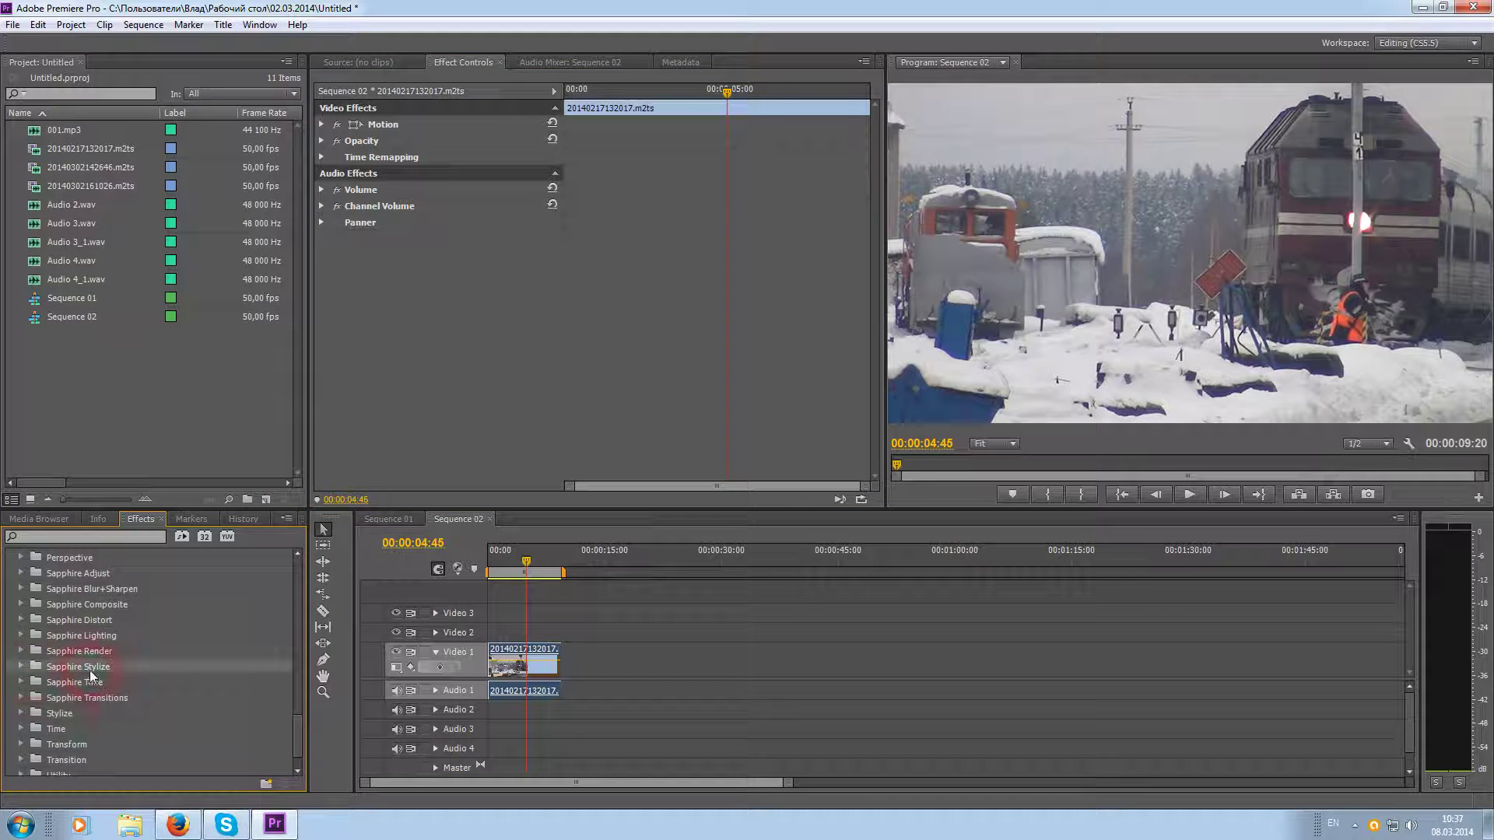
pyautogui.click(23, 668)
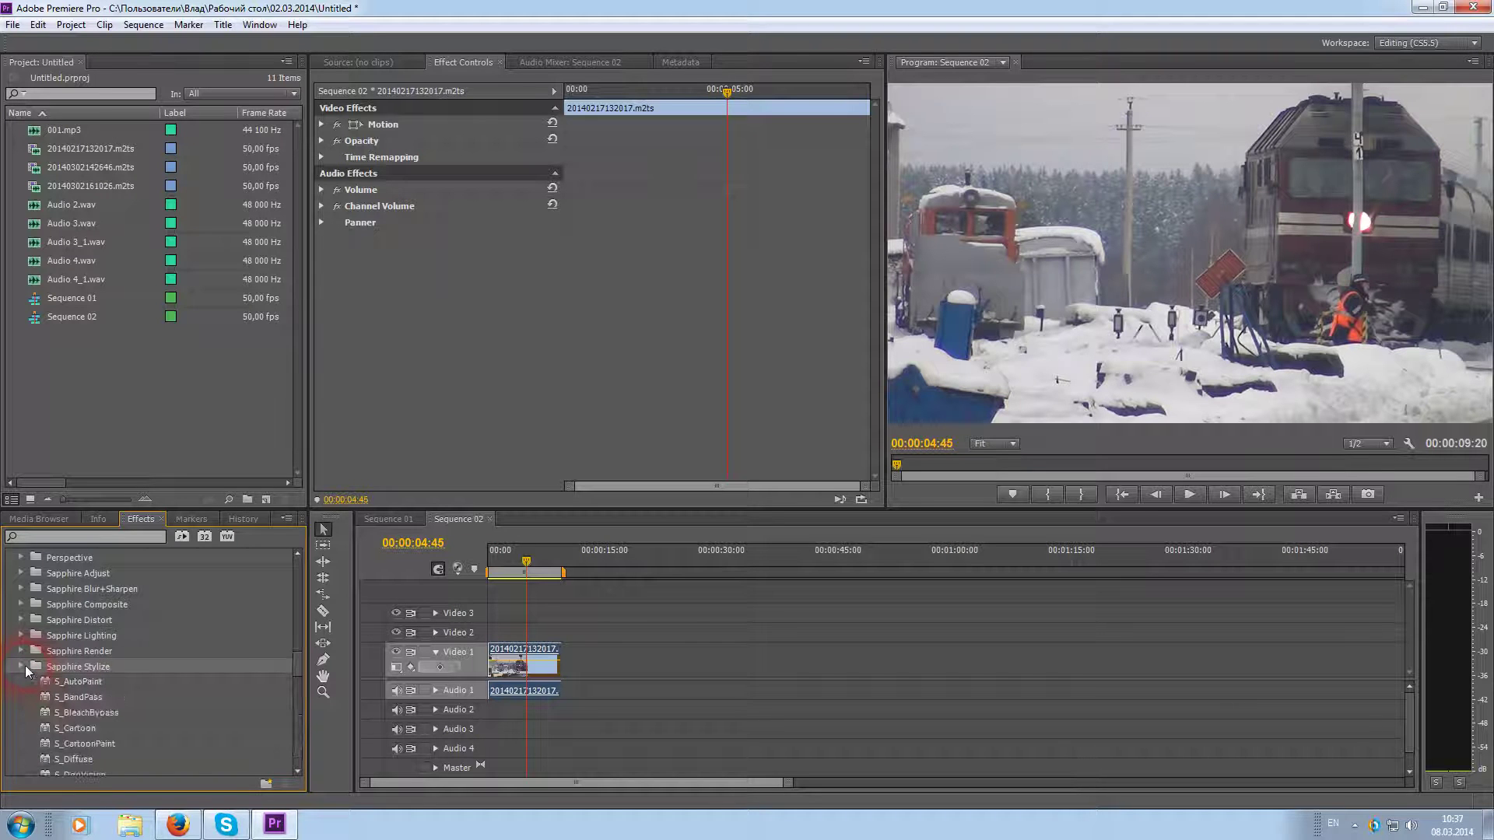
# - Apply the S_FilmDamage effect from Sapphire Stylize to the train clip on Video 1
pyautogui.scroll(-1, 26, 670)
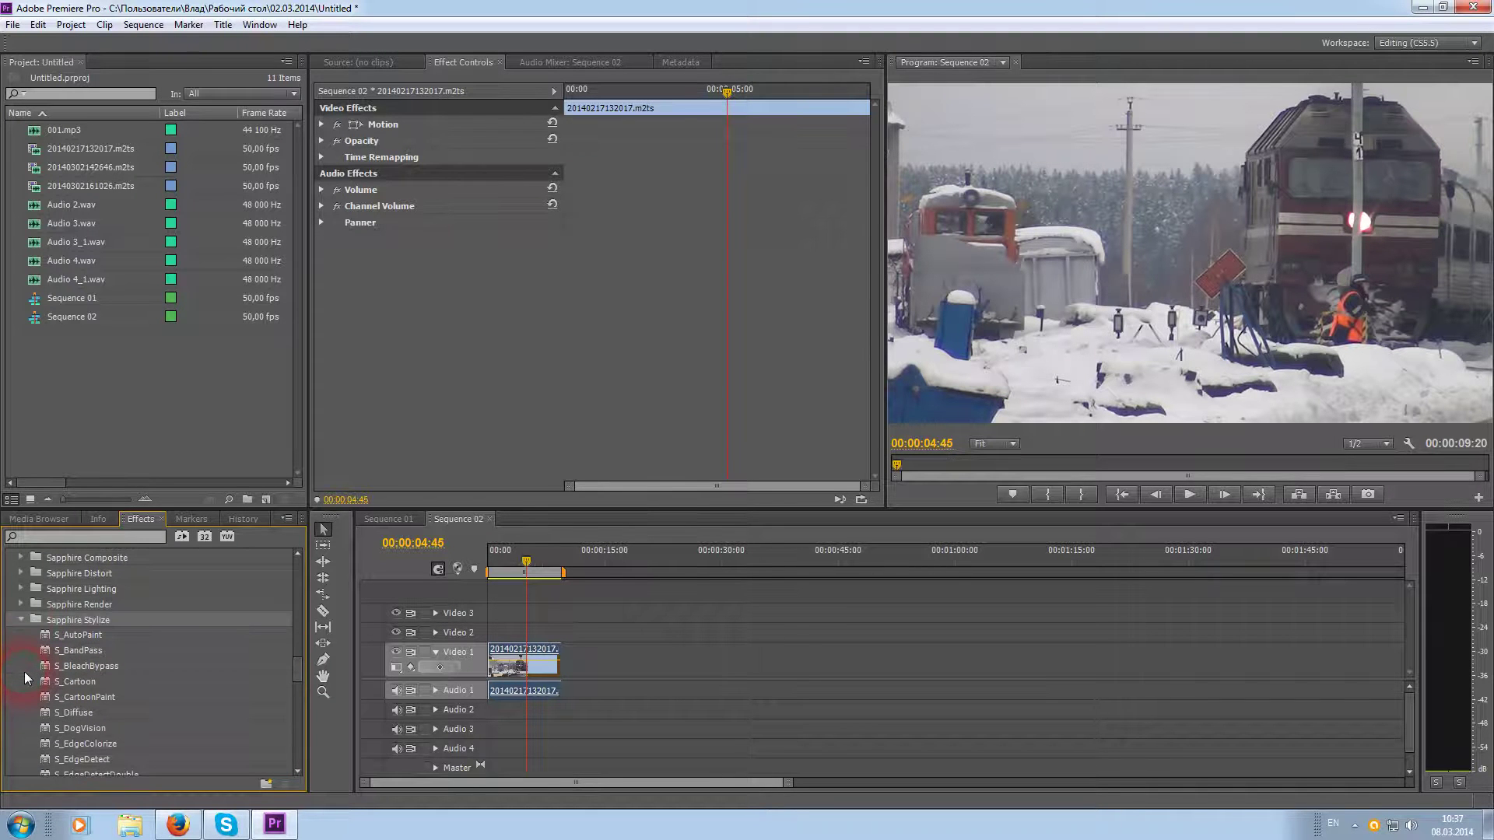
pyautogui.scroll(-5, 30, 717)
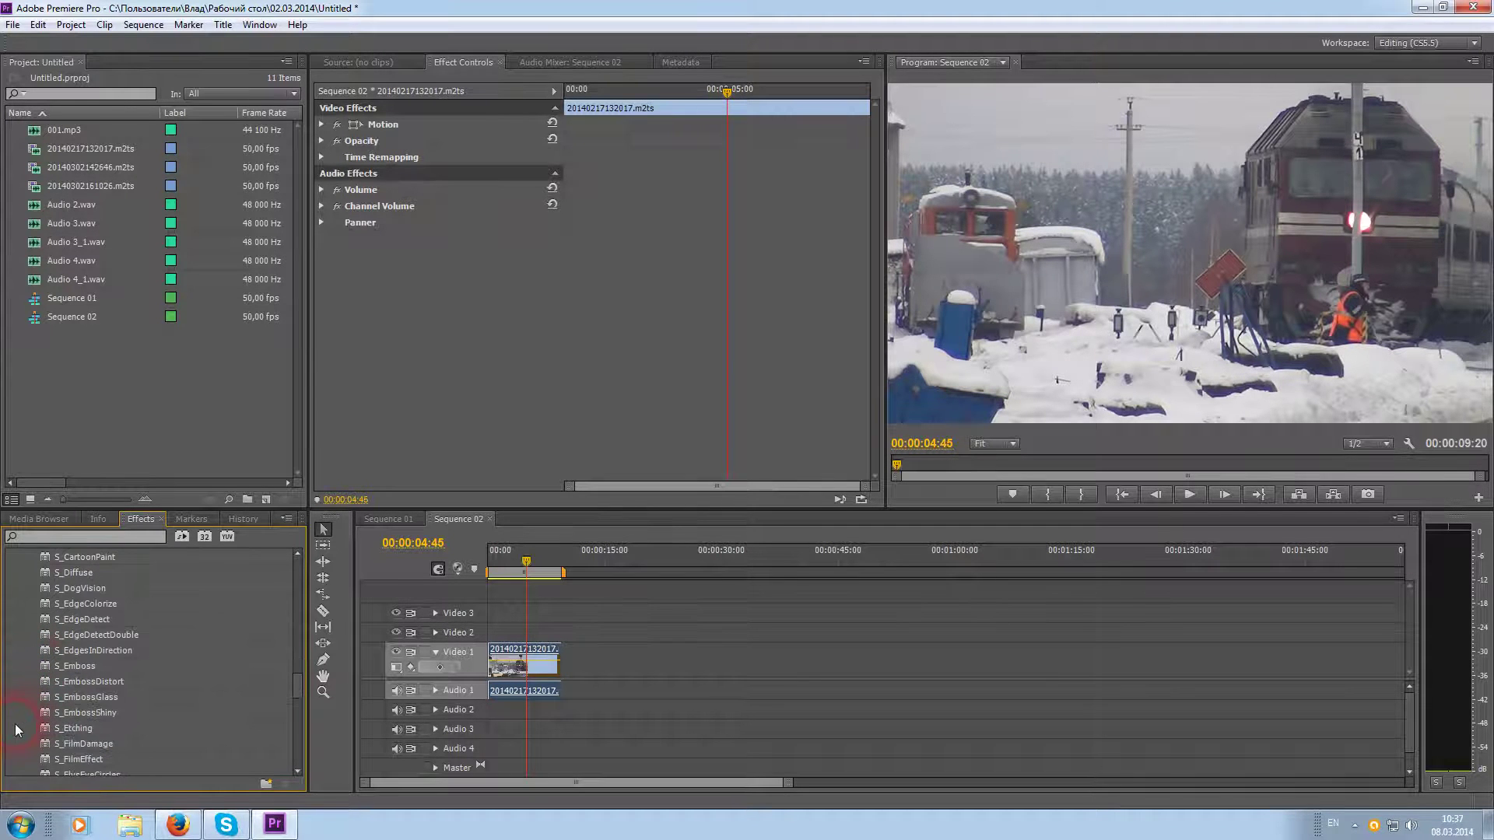
pyautogui.scroll(-1, 15, 724)
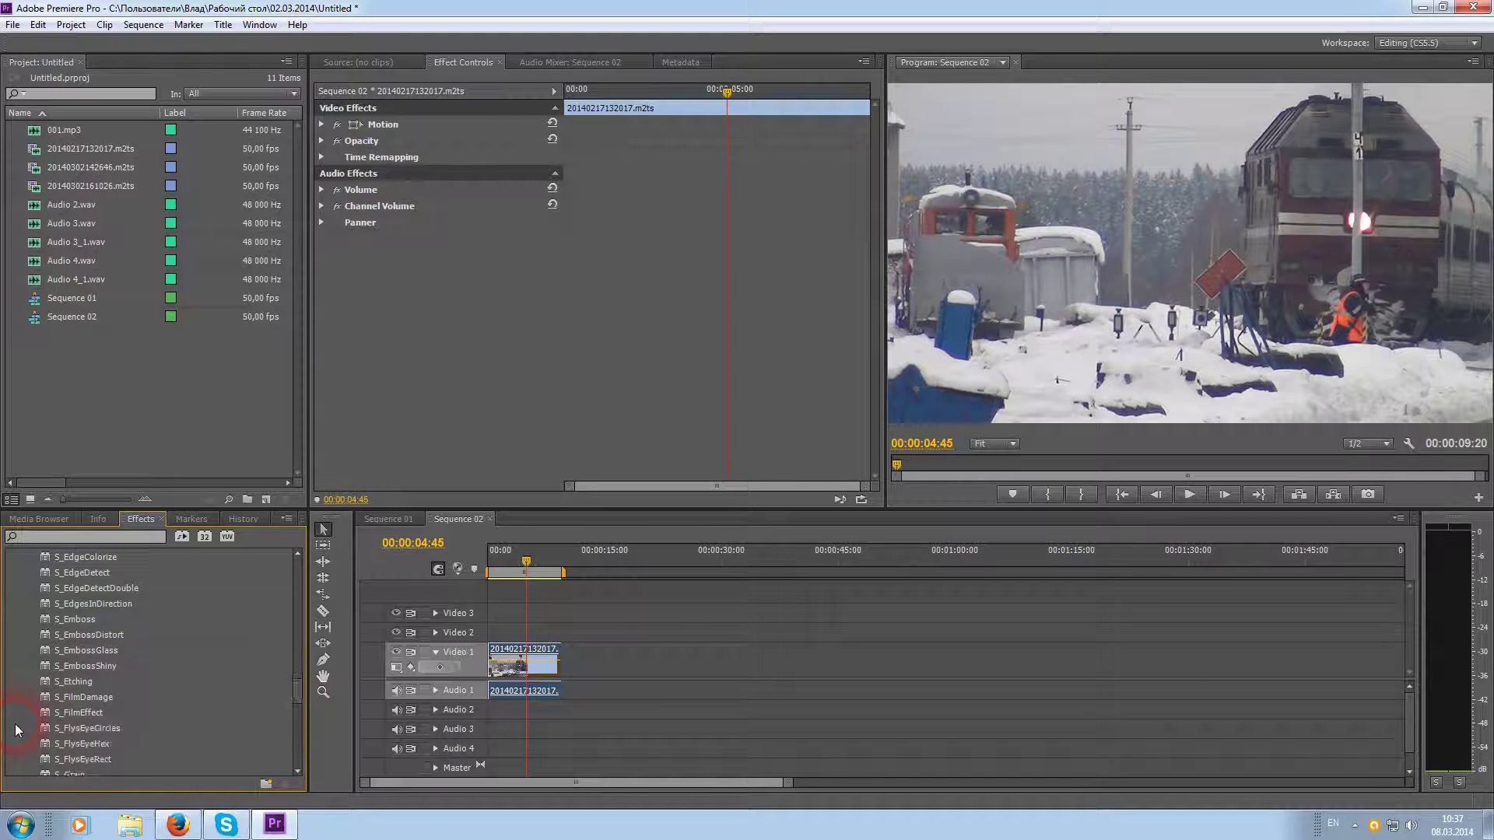
pyautogui.click(68, 701)
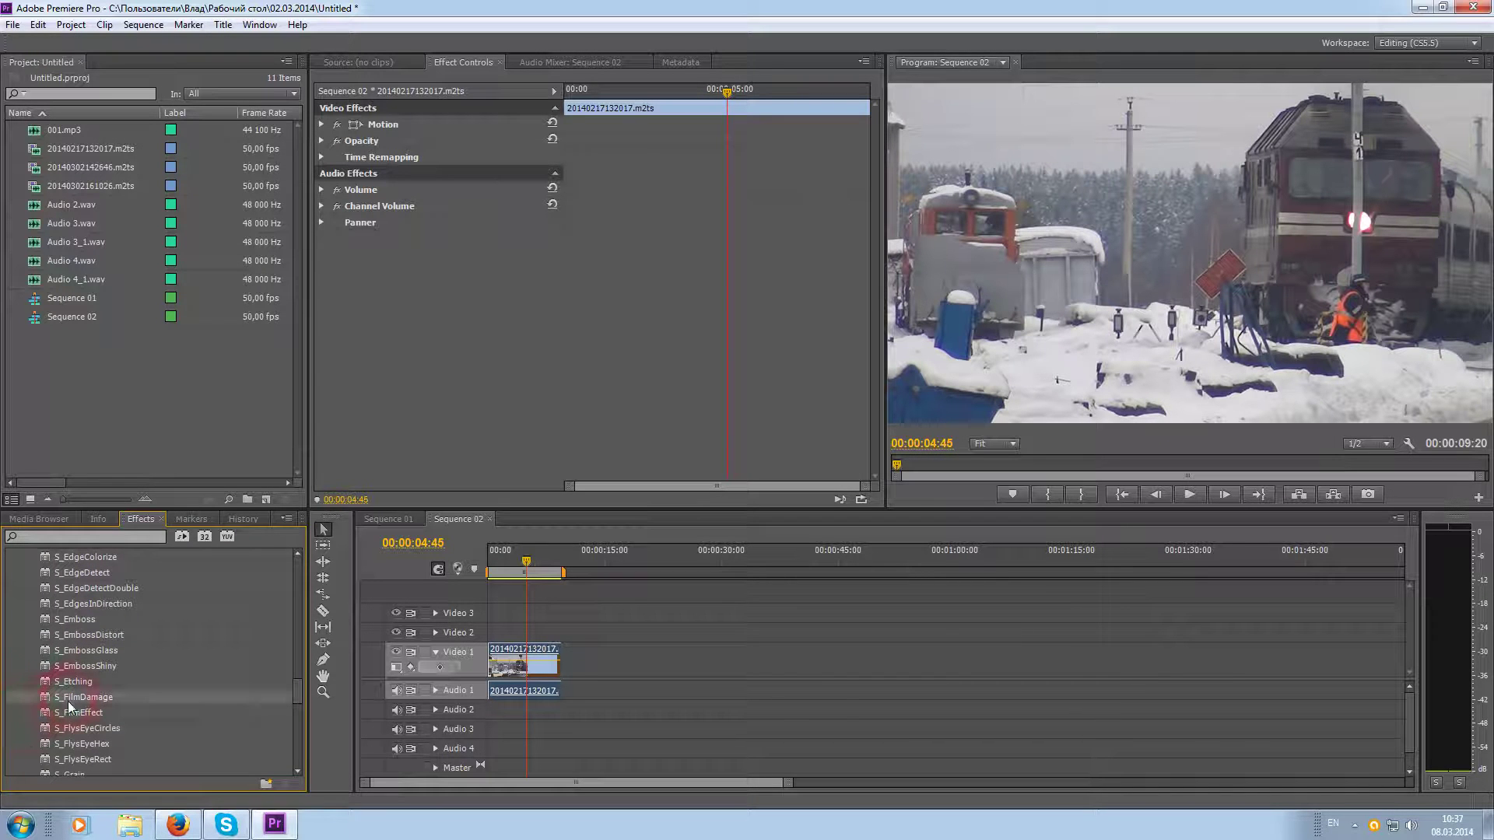
pyautogui.moveTo(68, 697); pyautogui.dragTo(512, 676)
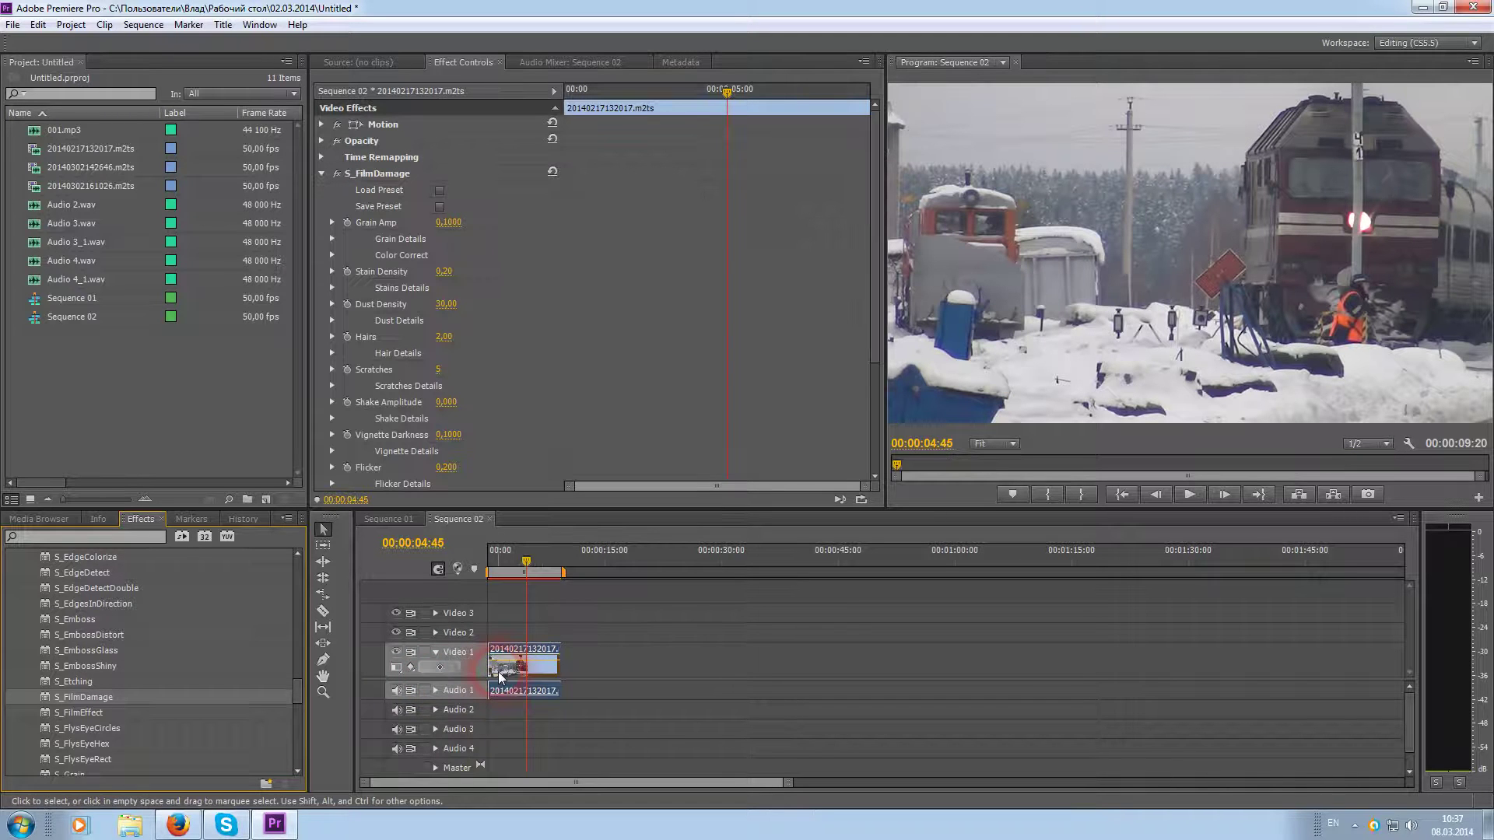
# - Open the S_FilmDamage preset browser, close it without loading a preset, and remove the effect from the clip
pyautogui.click(441, 190)
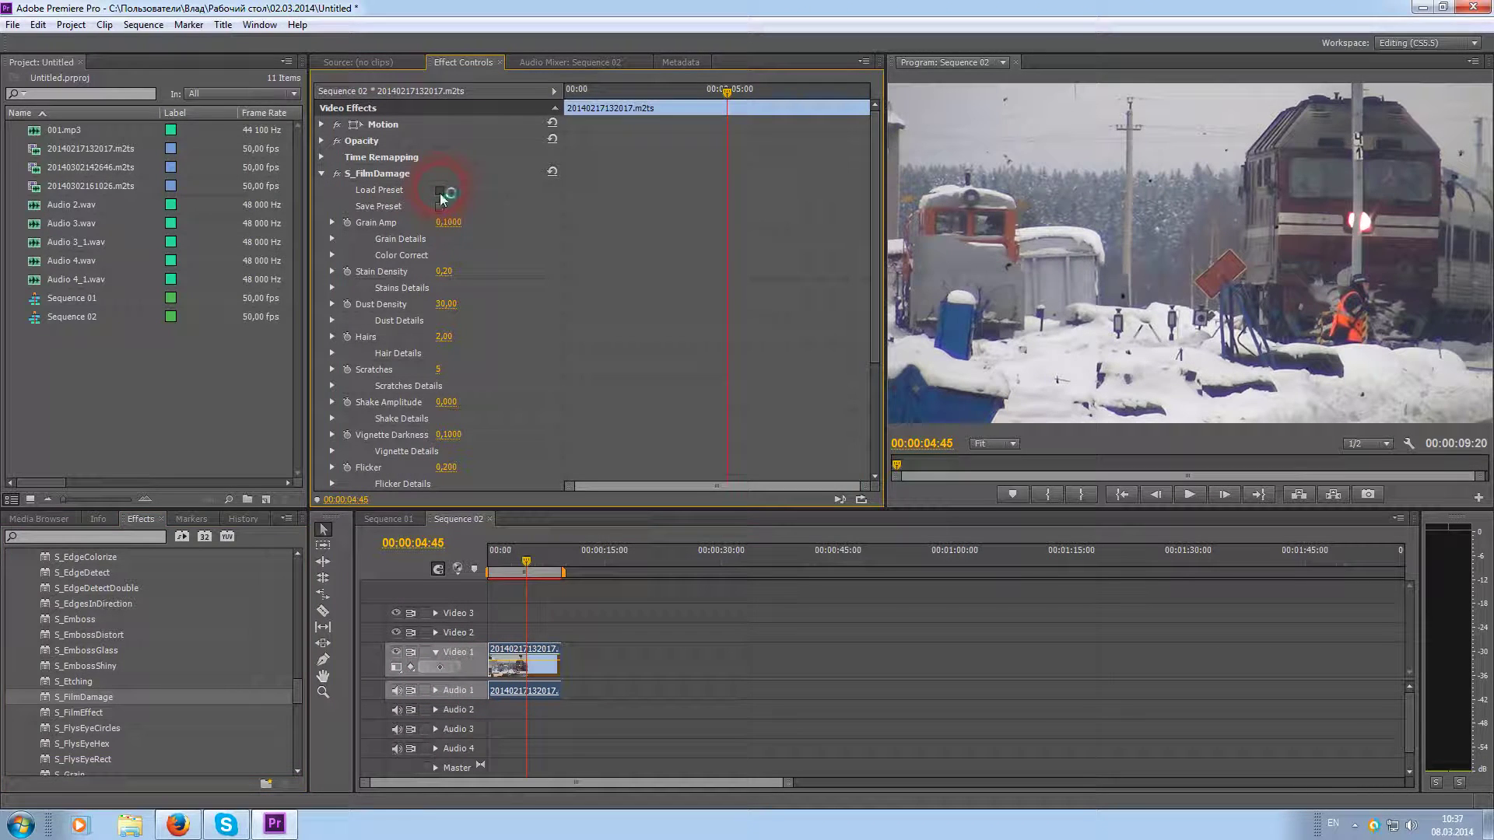
pyautogui.click(366, 187)
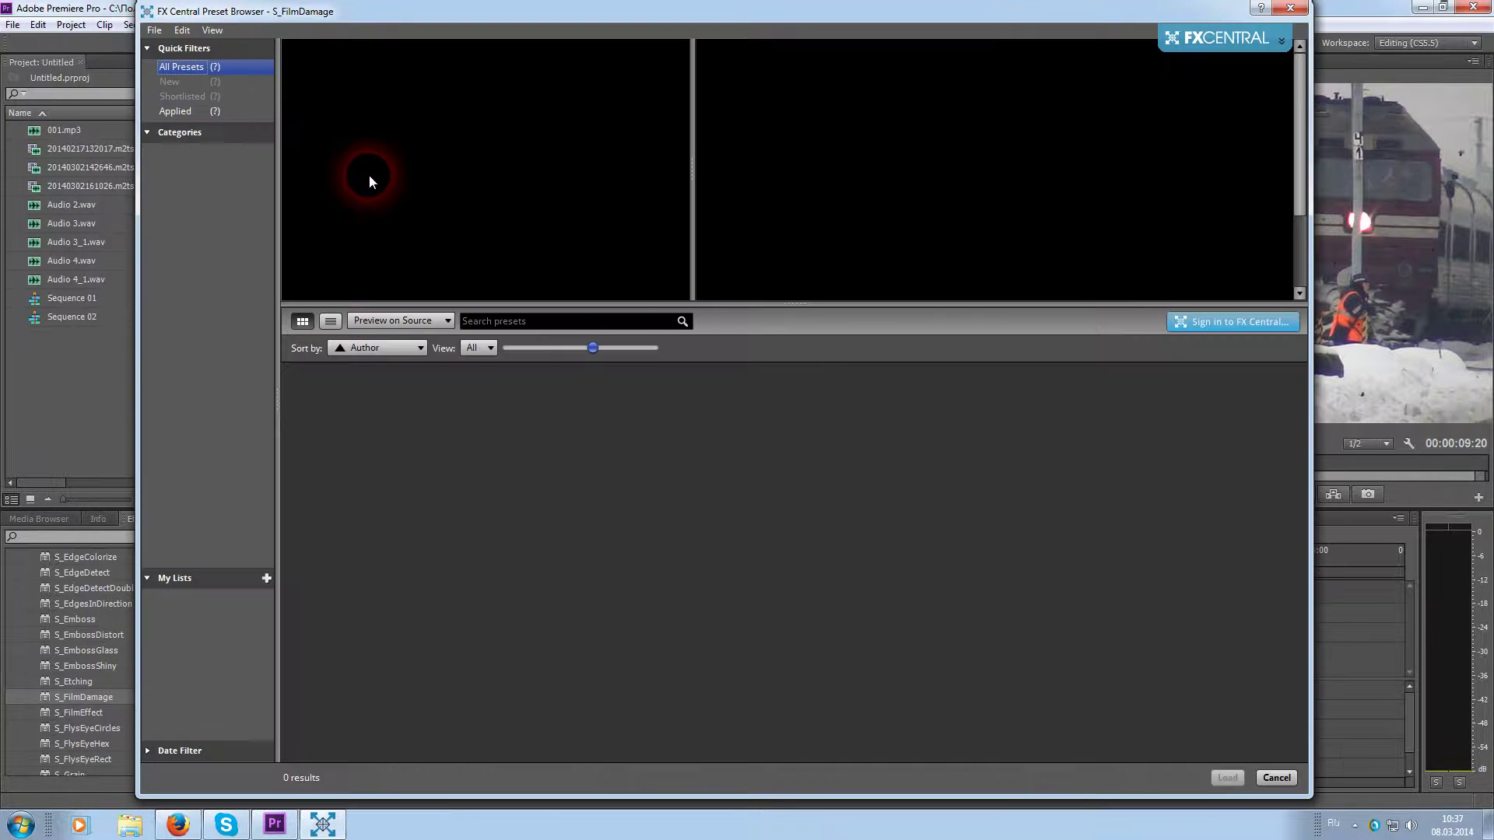
pyautogui.click(1292, 10)
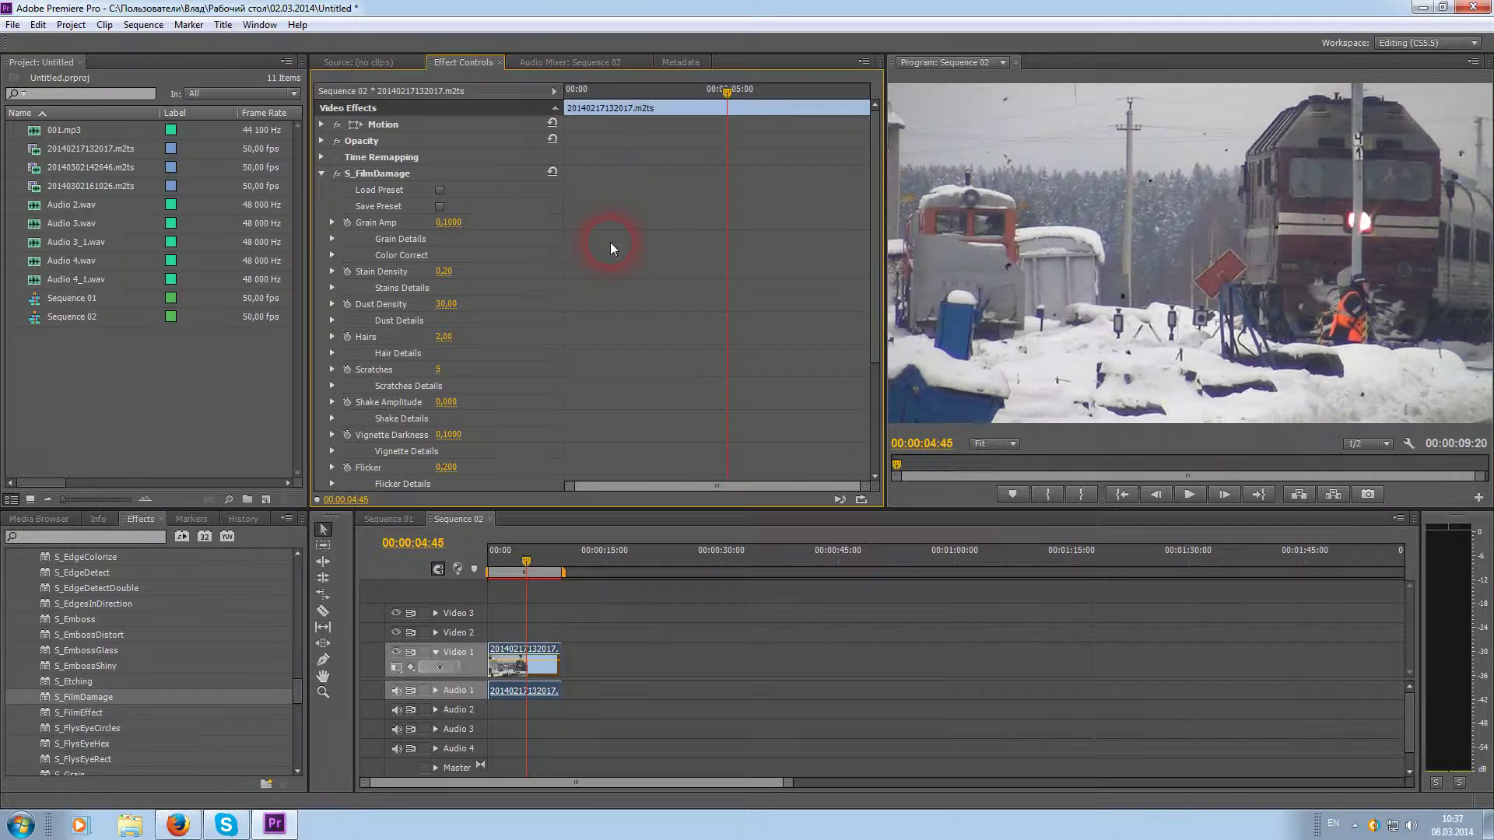
pyautogui.click(382, 176)
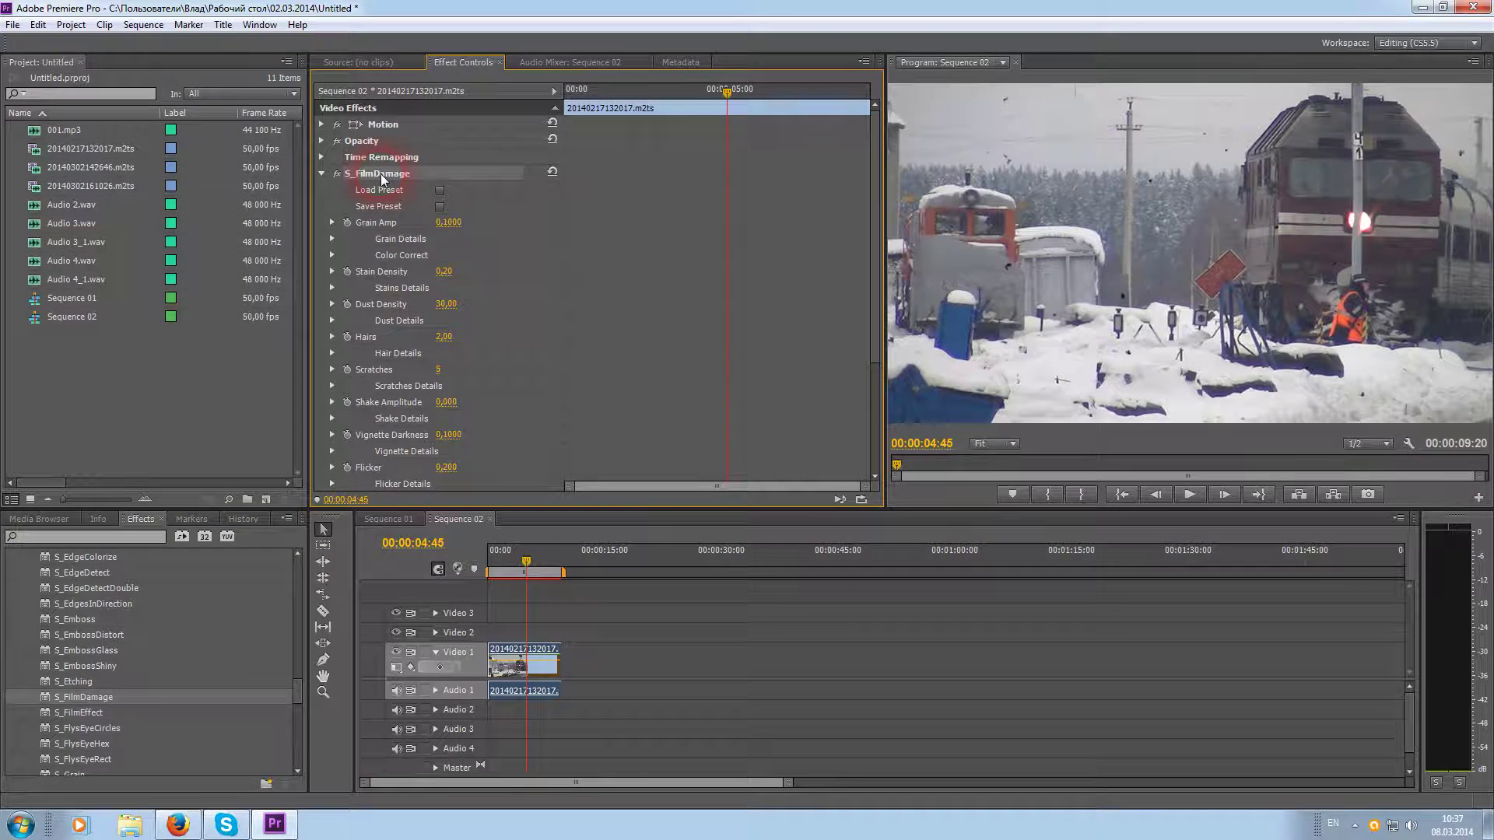
pyautogui.press('Delete')
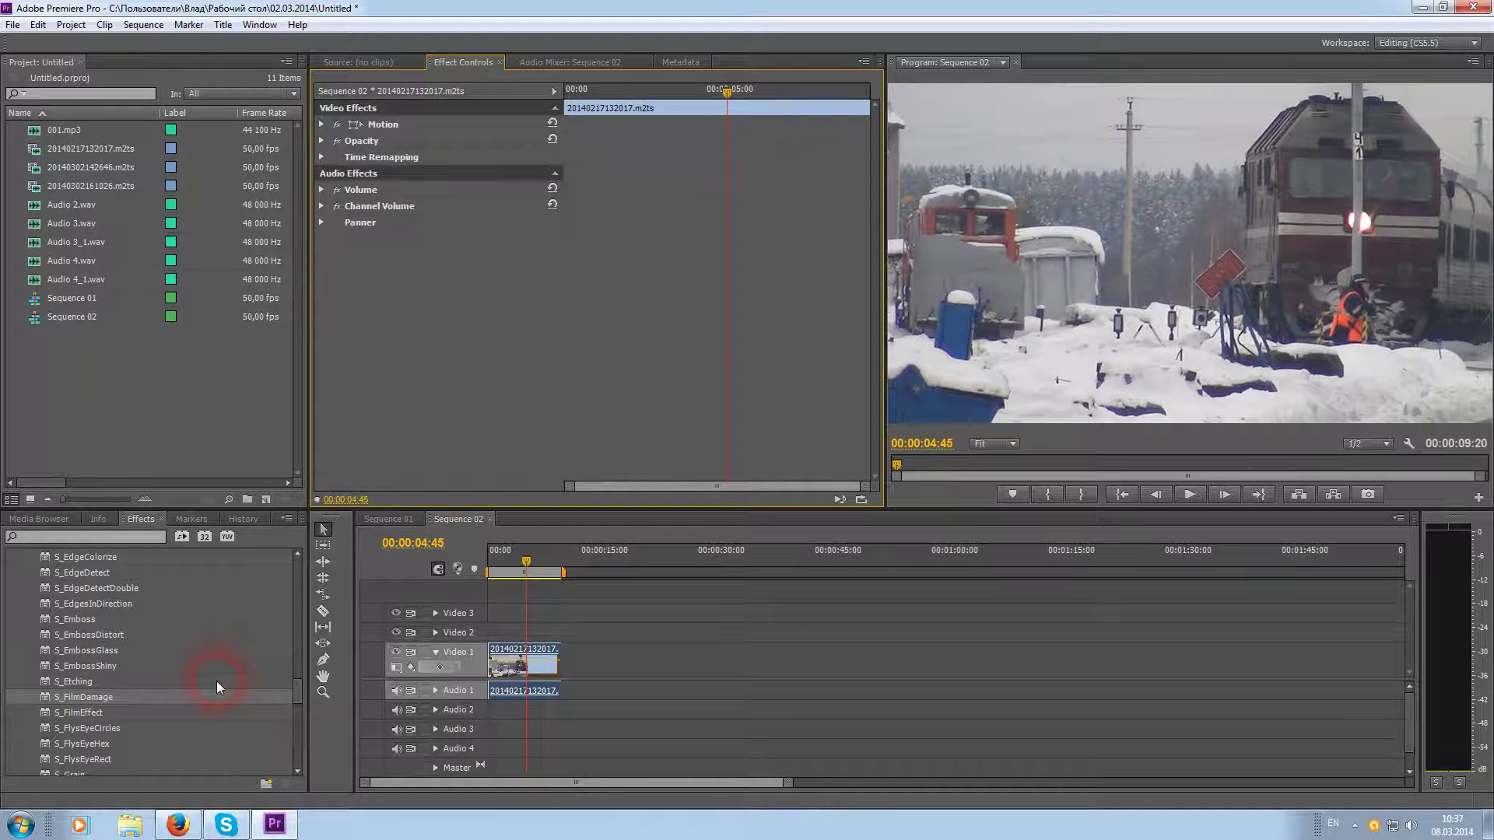
# - Apply the S_TVDamage effect from Sapphire Stylize to the train clip on Video 1
pyautogui.scroll(-3, 216, 680)
pyautogui.scroll(-5, 216, 680)
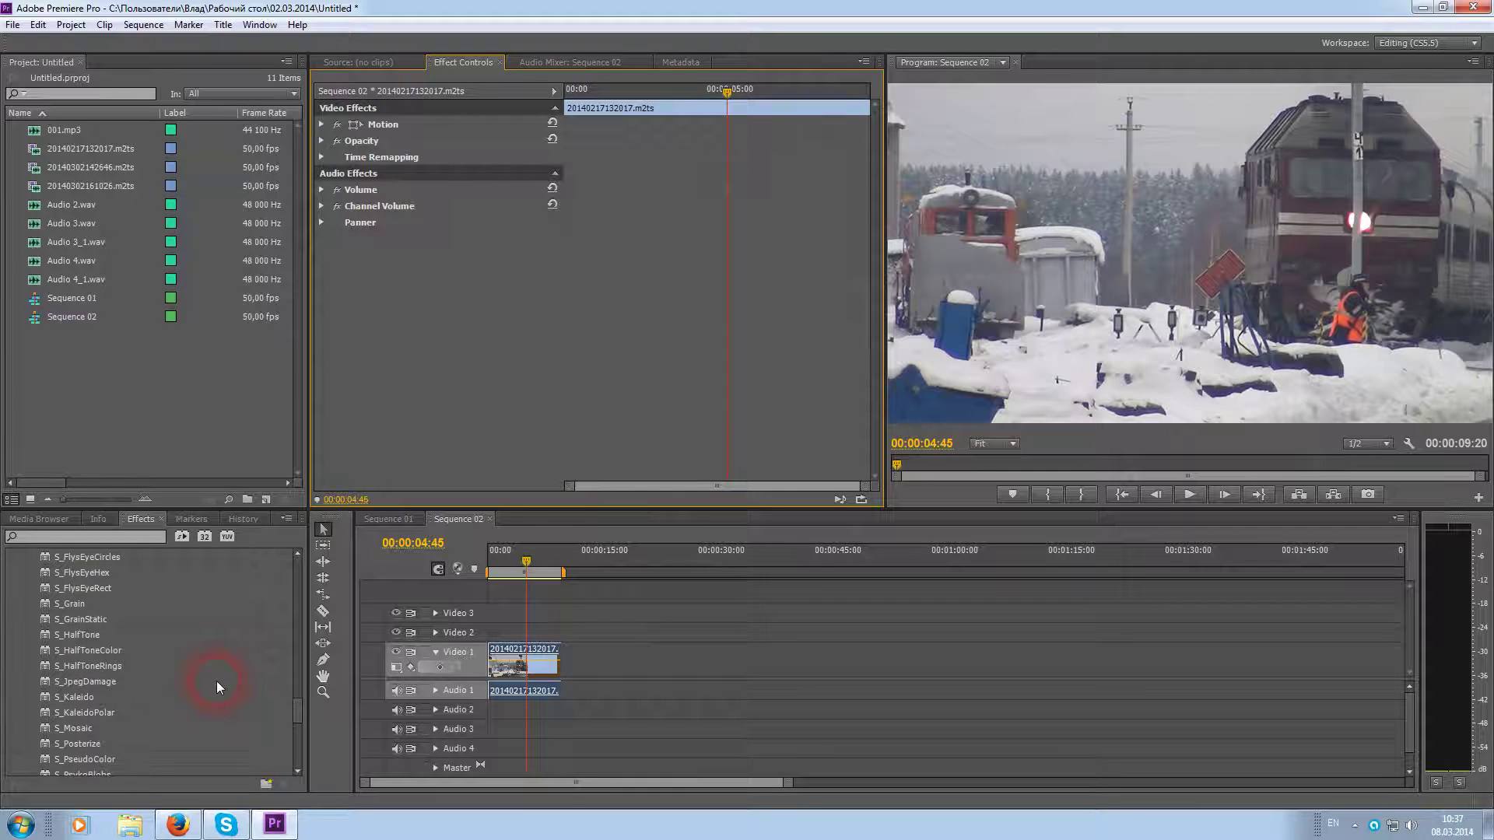
pyautogui.scroll(-1, 217, 680)
pyautogui.click(76, 715)
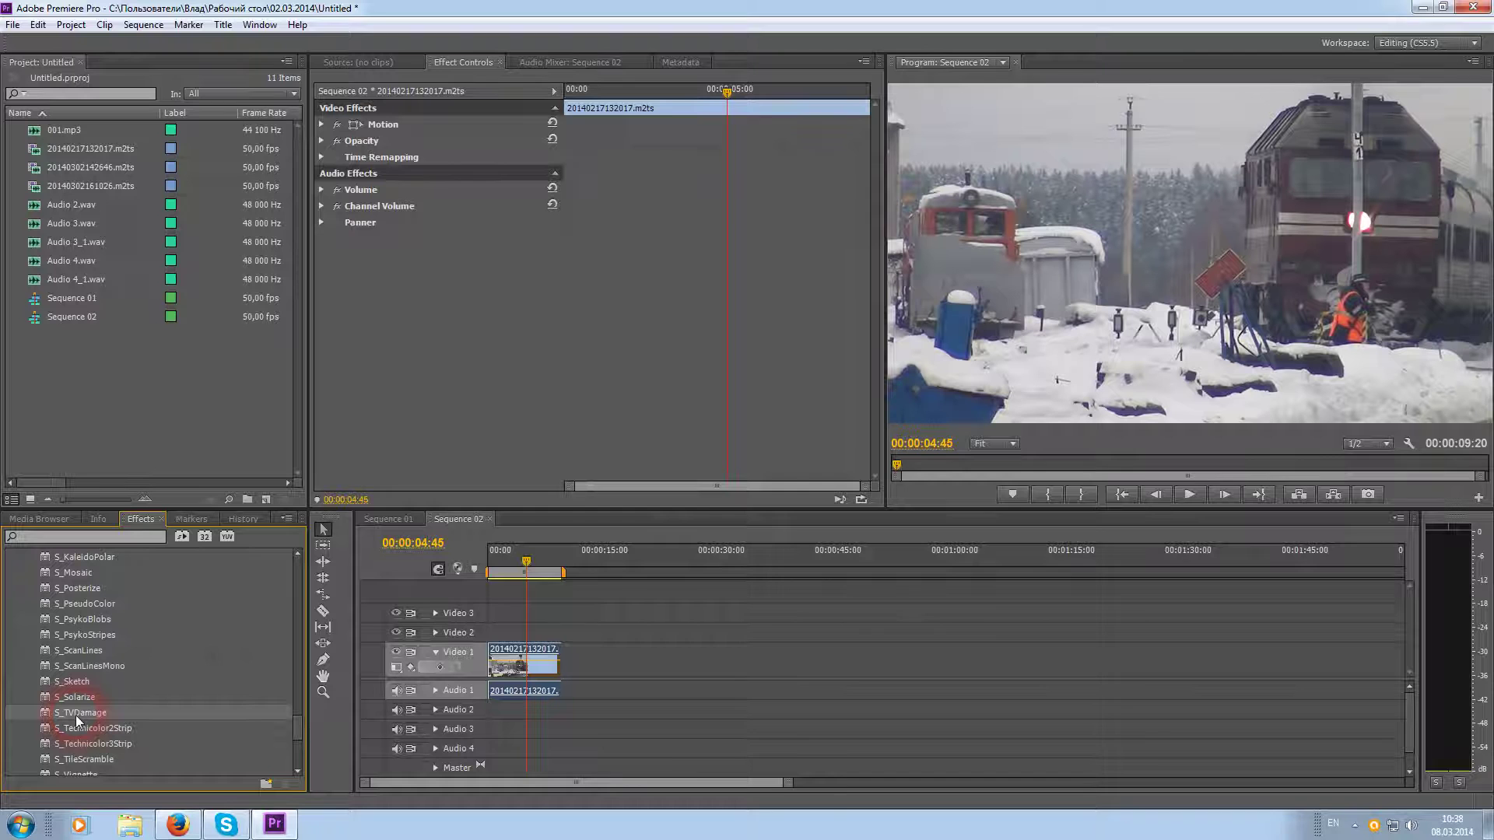
pyautogui.moveTo(75, 715); pyautogui.dragTo(513, 665)
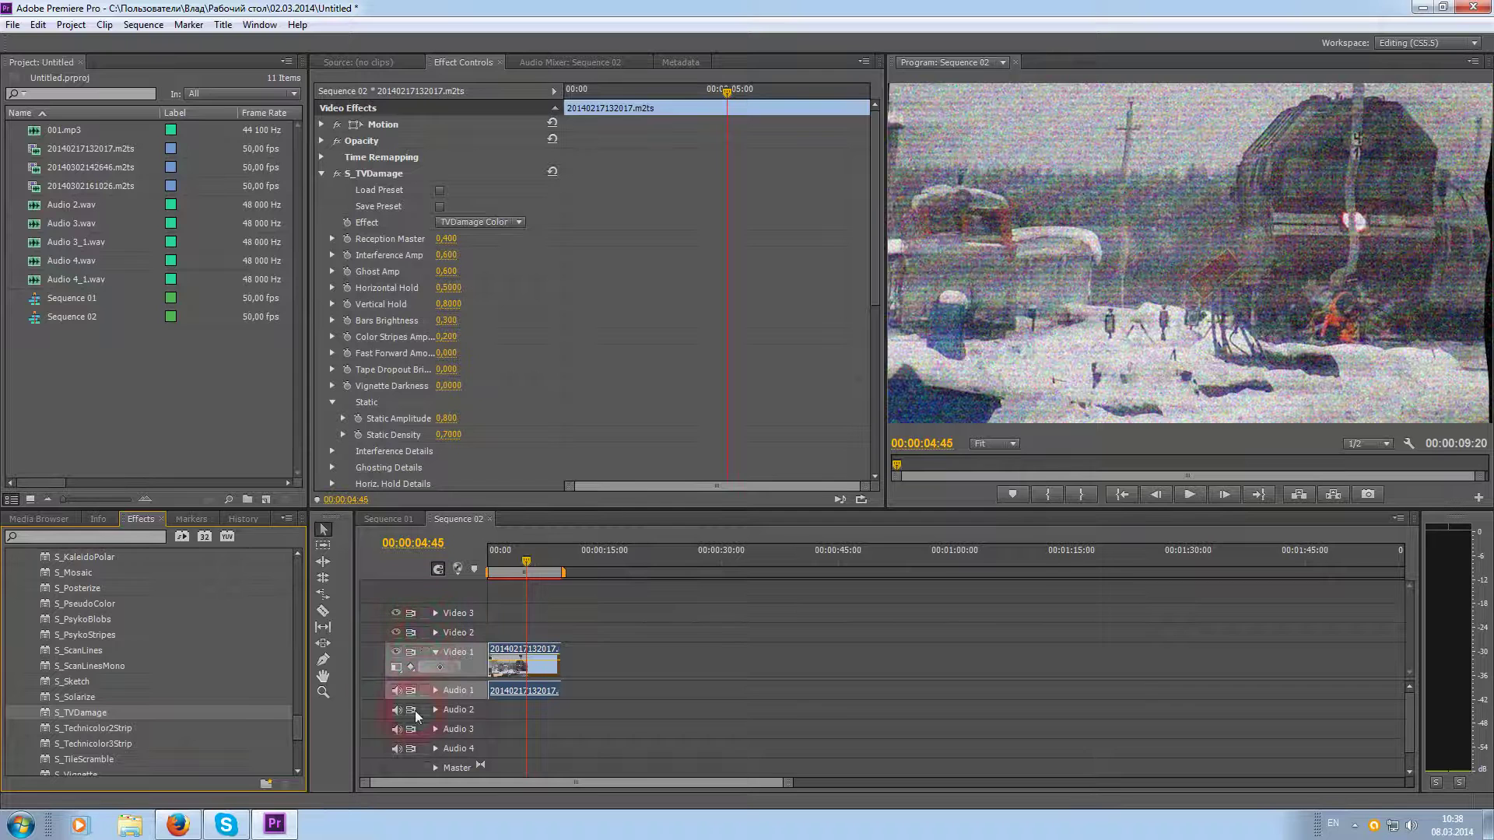
# - Play the train clip from an earlier point in the sequence to preview the S_TVDamage effect, and stop playback
pyautogui.click(1477, 403)
pyautogui.click(516, 571)
pyautogui.click(506, 560)
pyautogui.press('space')
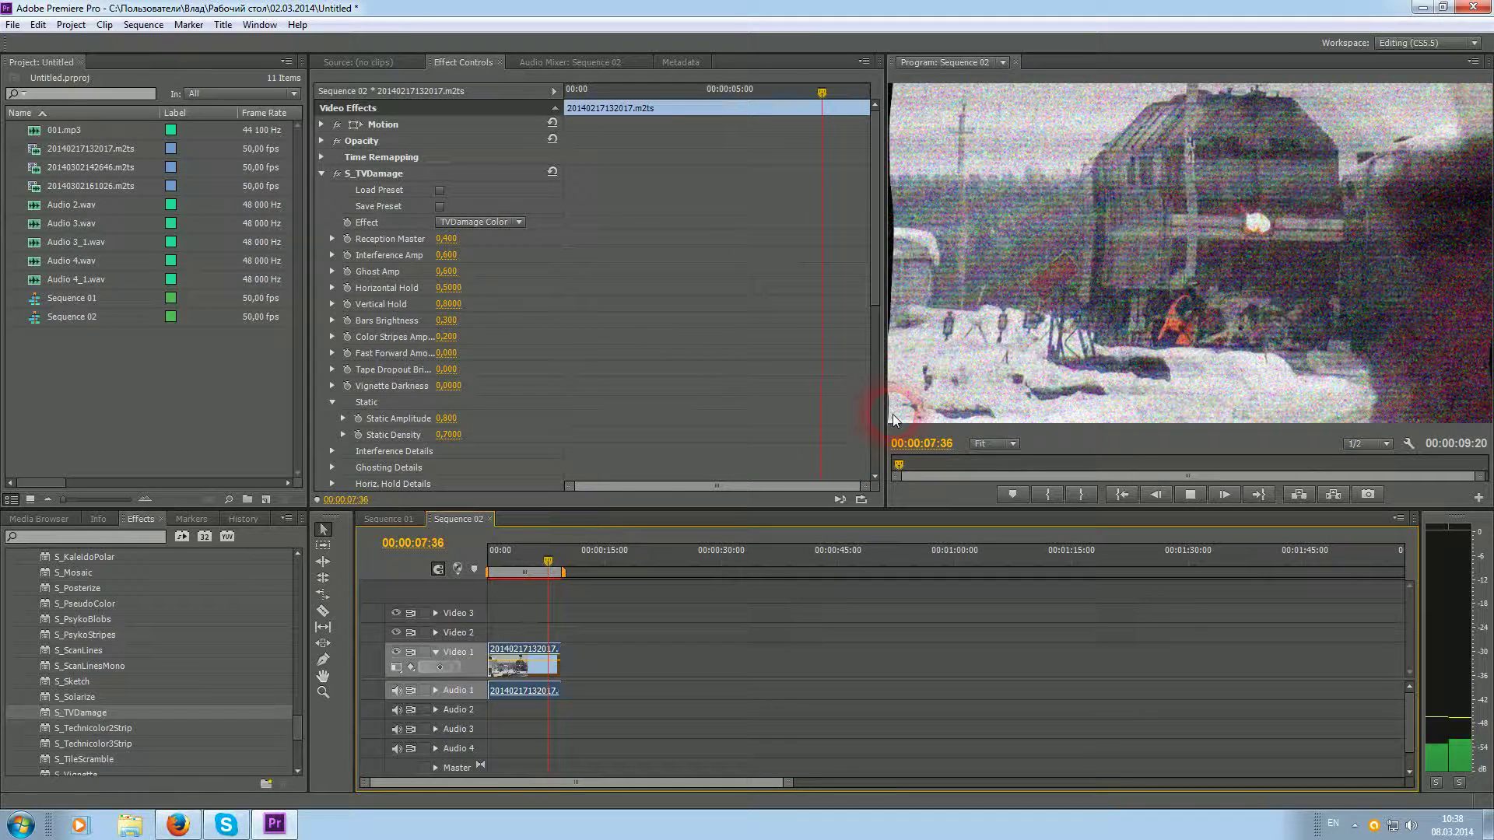
pyautogui.press('space')
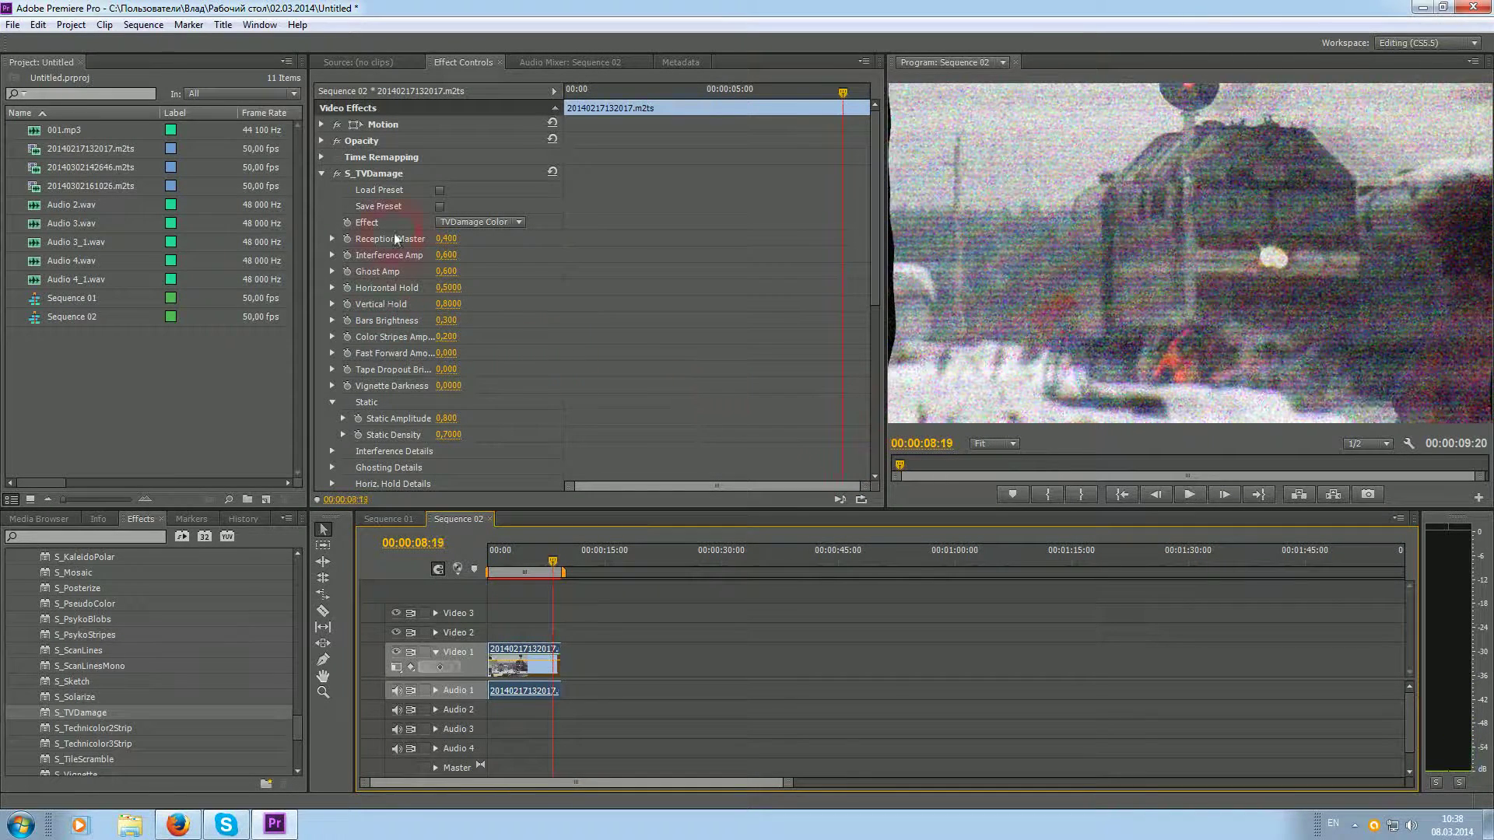
# - Raise the Ghost Amp of S_TVDamage to 20.2 and adjust its Vertical Hold
pyautogui.click(453, 326)
pyautogui.moveTo(446, 303)
pyautogui.mouseDown()
pyautogui.moveTo(476, 296)
pyautogui.moveTo(448, 271)
pyautogui.moveTo(483, 272)
pyautogui.moveTo(457, 271)
pyautogui.moveTo(444, 303)
pyautogui.mouseUp()
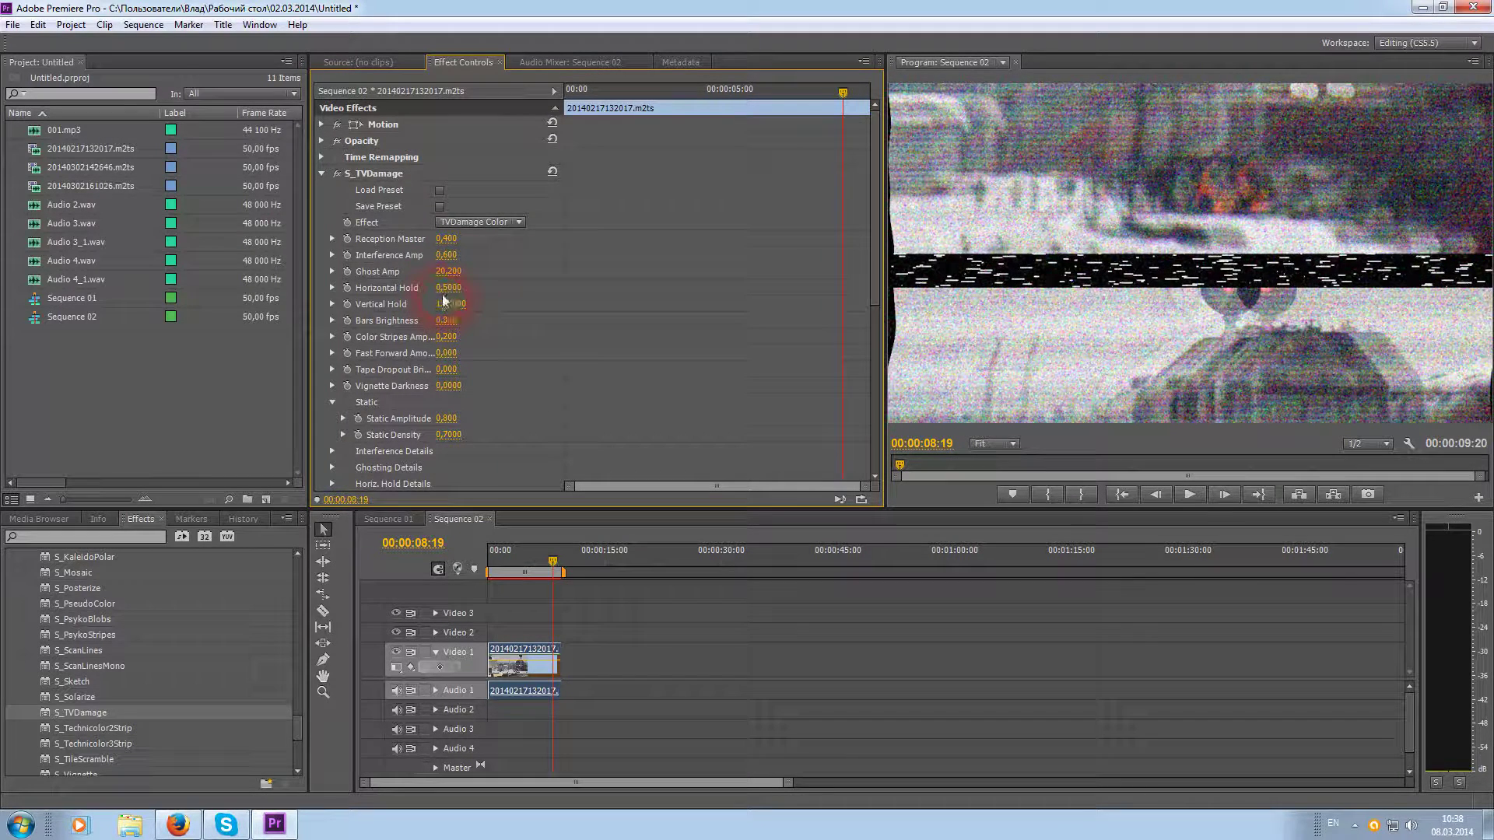